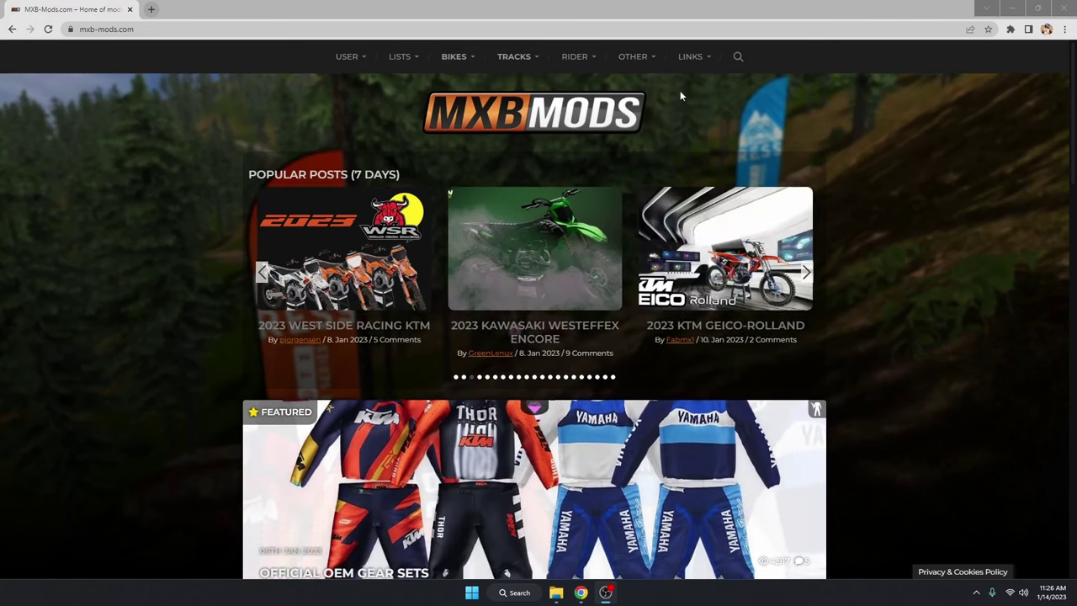
Go through MXB-Mods' Plugins category to the MaxHUD page and scroll to its Downloads section.
mouse_move(648, 77)
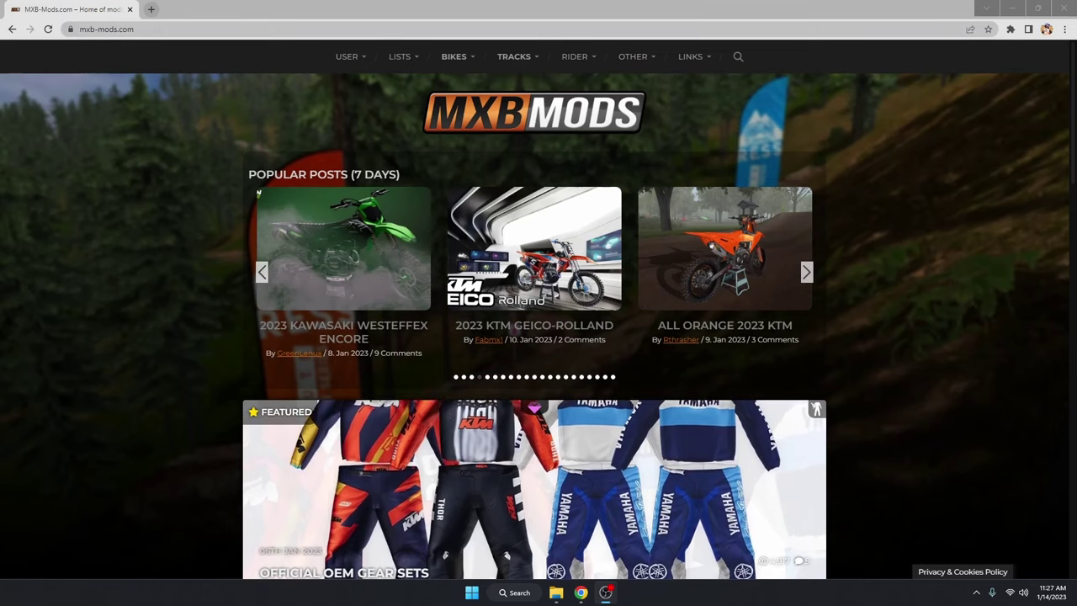
scroll(847, 291, down, 5)
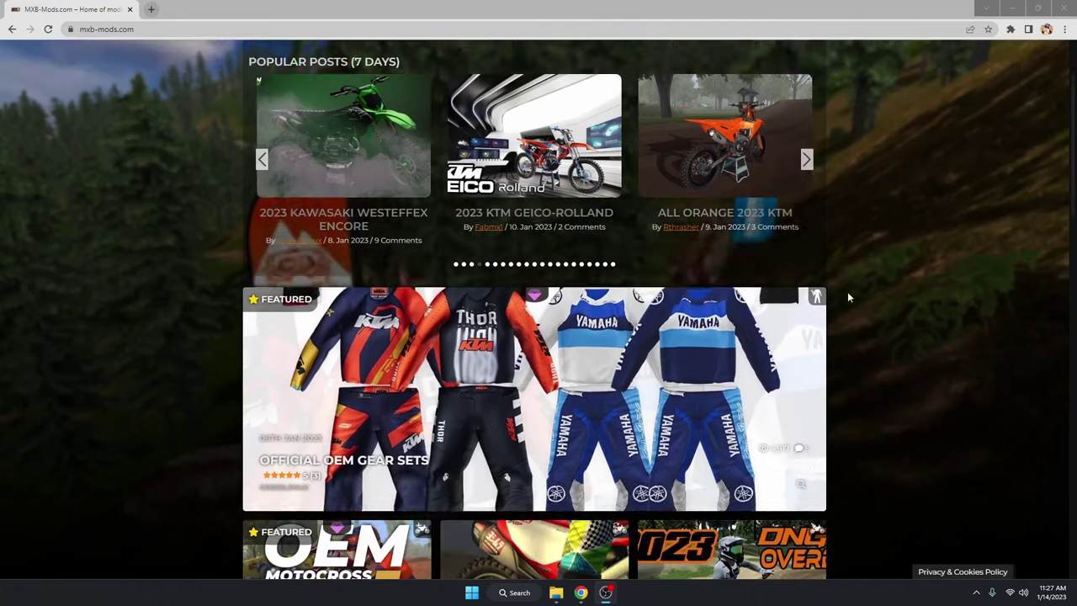
scroll(850, 303, up, 5)
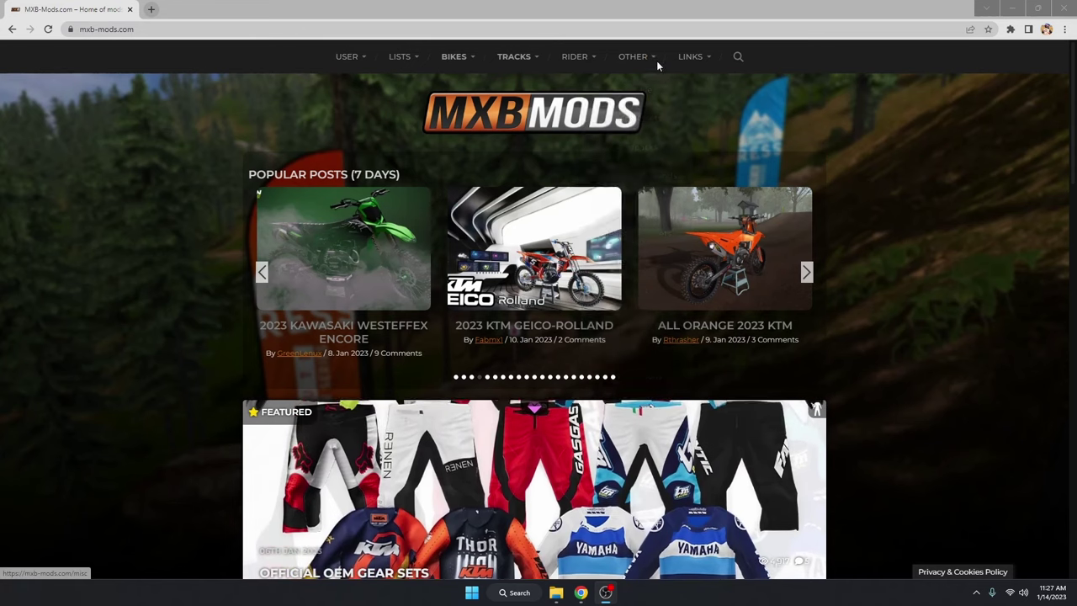
mouse_move(636, 60)
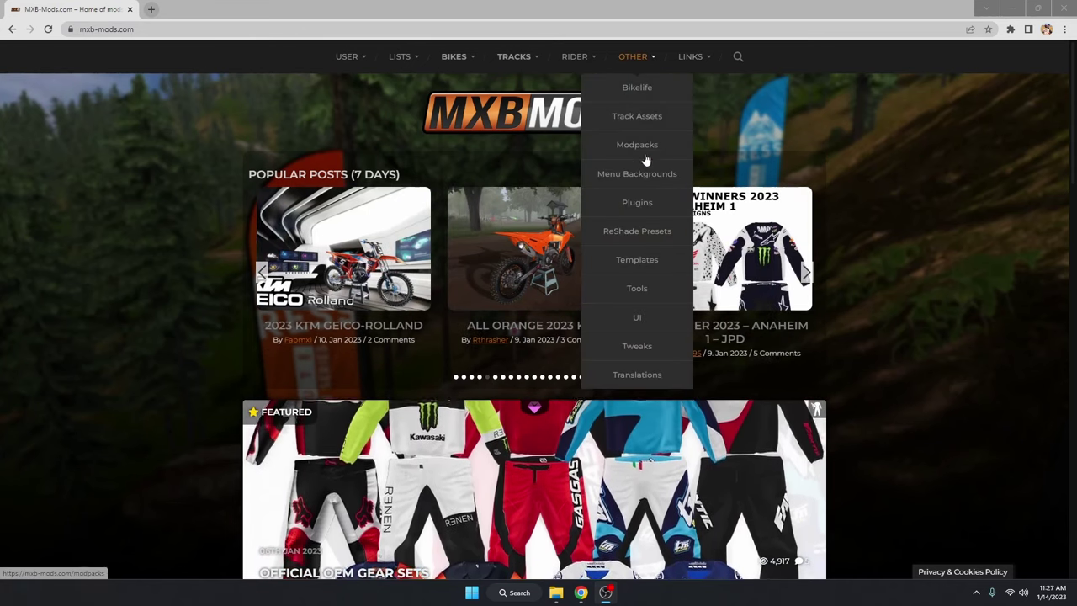
click(643, 204)
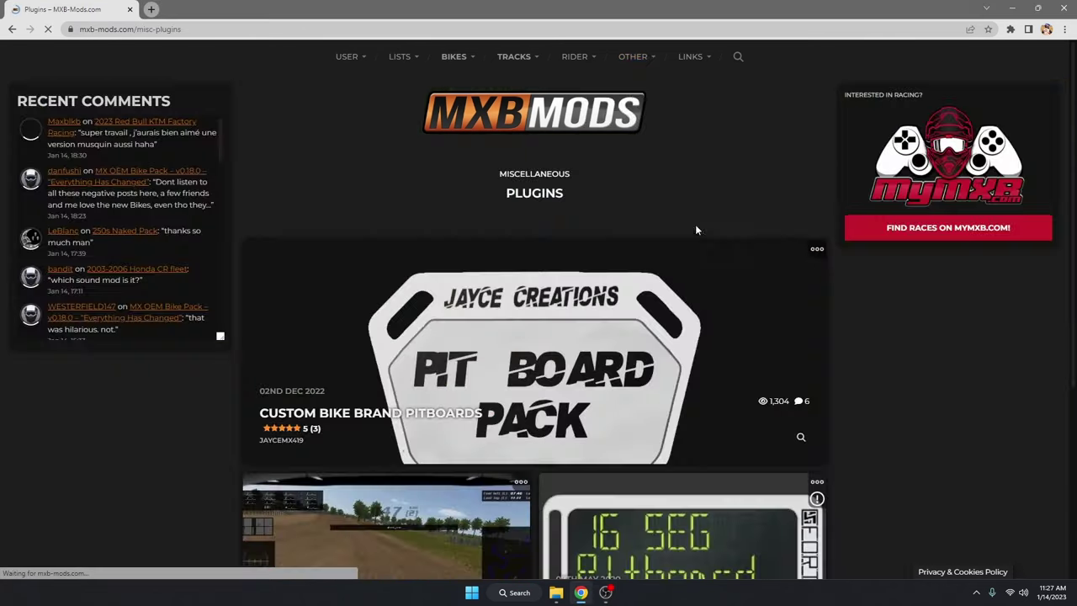
scroll(877, 301, down, 3)
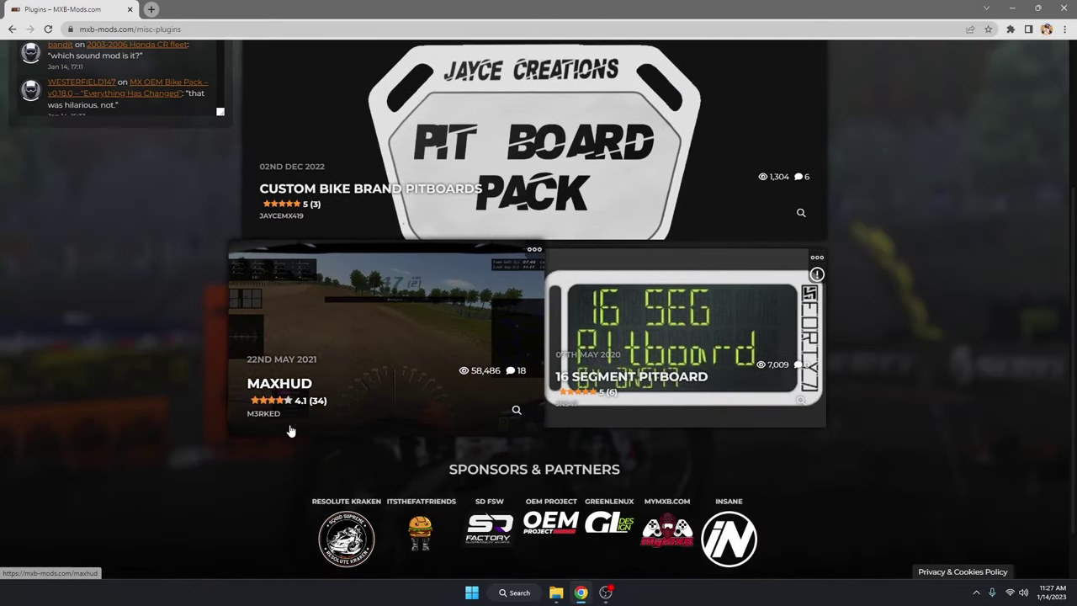
click(362, 338)
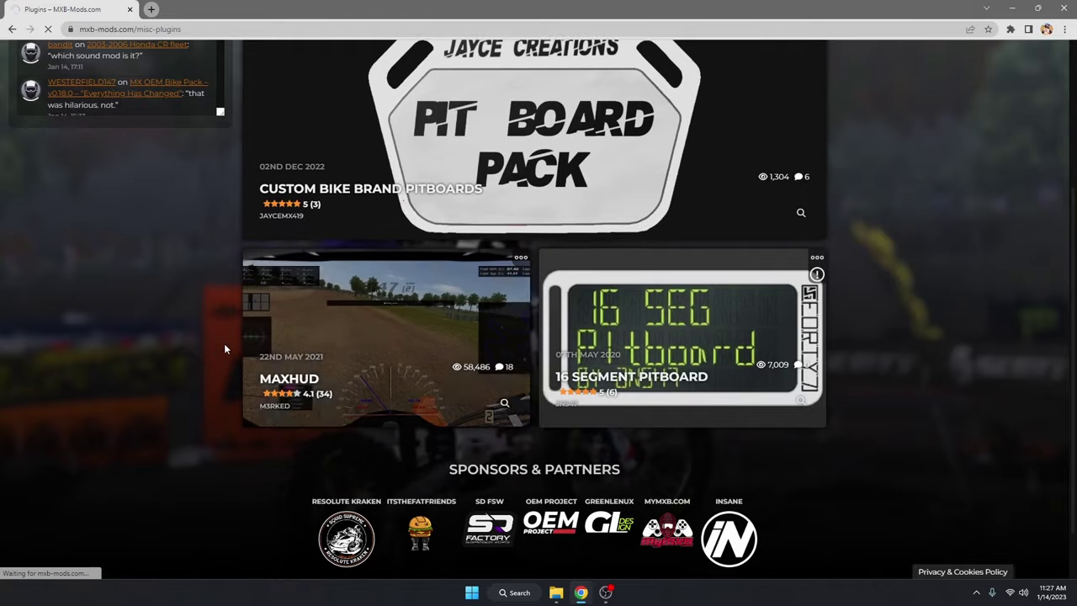
scroll(822, 409, down, 8)
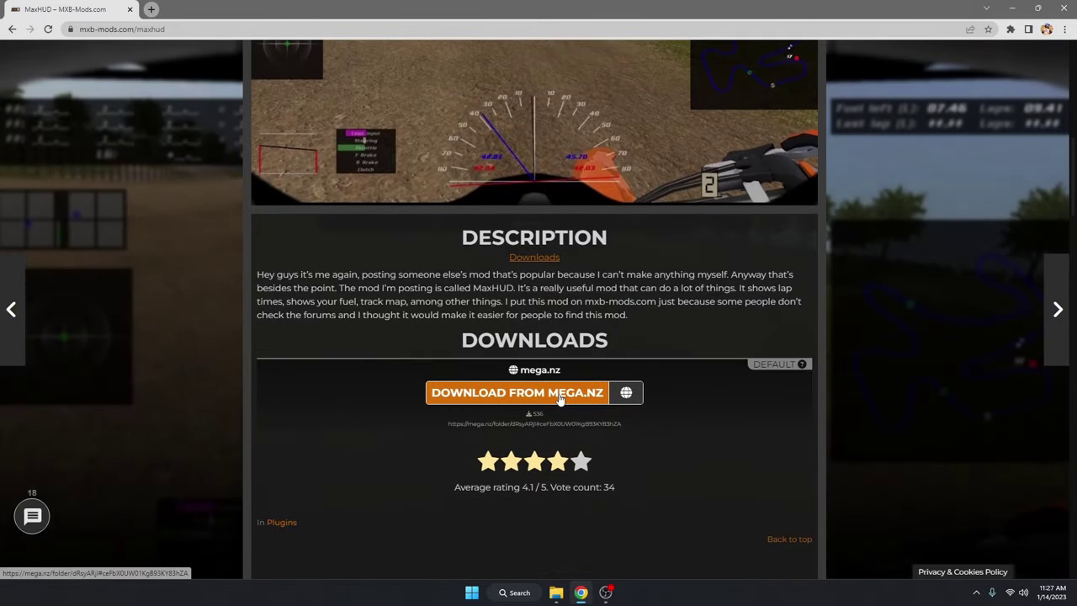
Download MaxHUD.zip from the MEGA folder and open it in WinRAR.
click(522, 337)
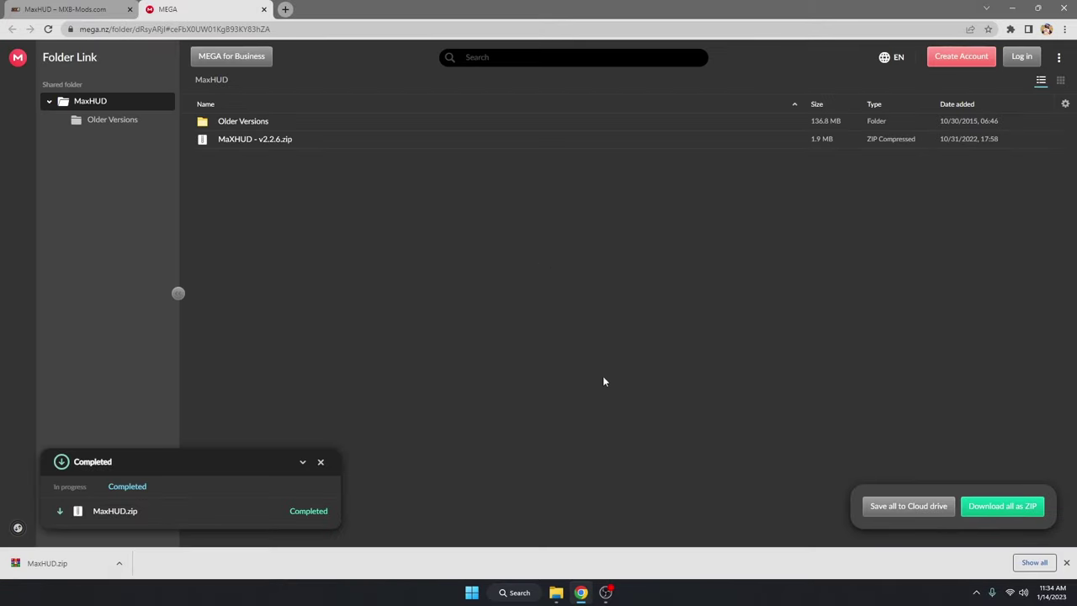
click(48, 565)
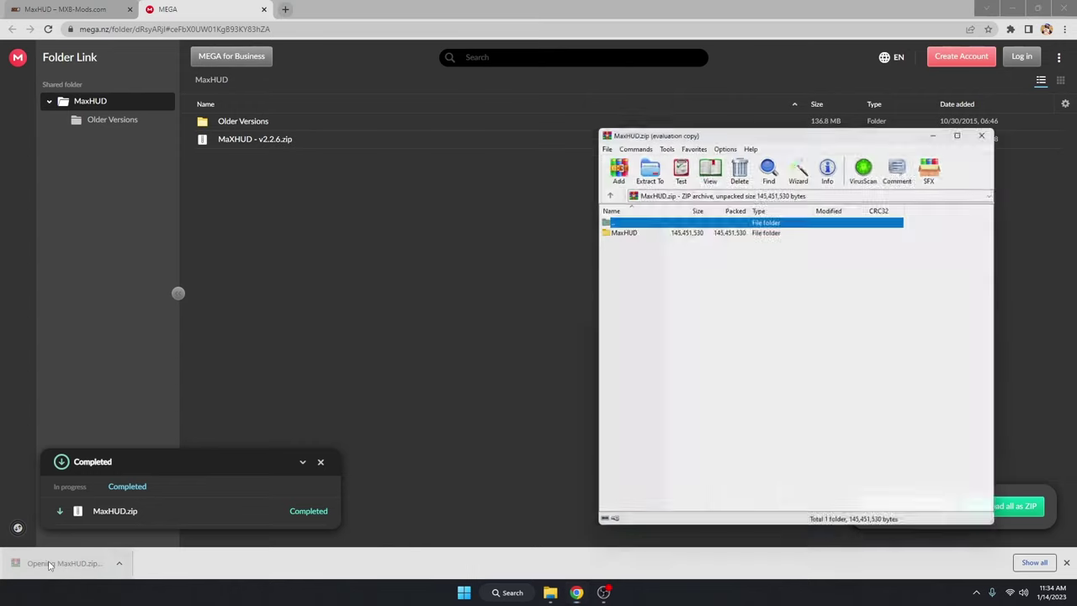
Copy MaXHUD - v2.2.6.zip from the archive's MaxHUD folder onto the desktop.
click(679, 300)
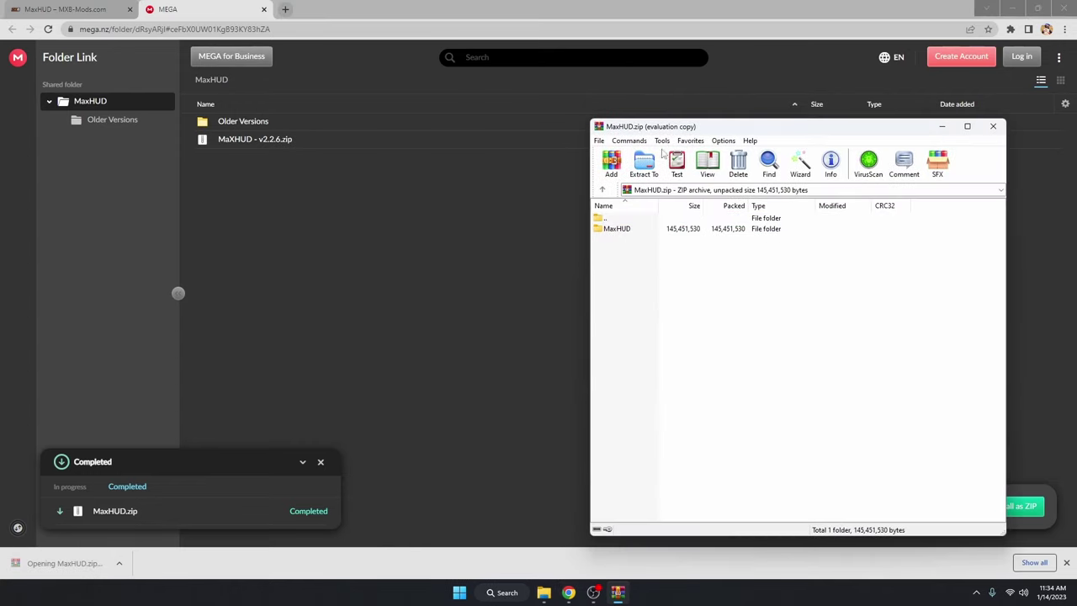
double_click(621, 229)
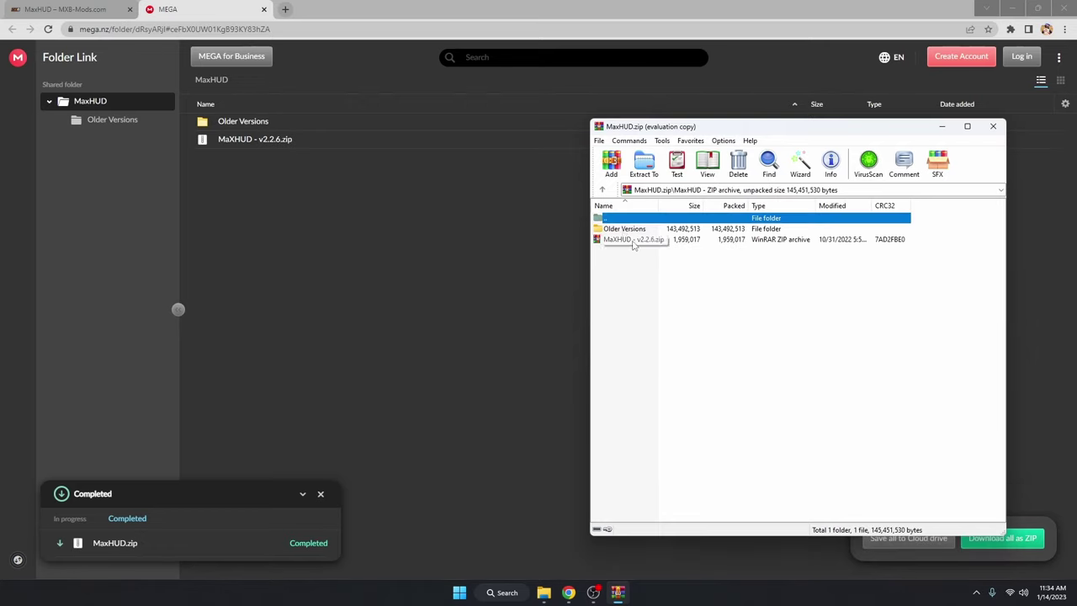
click(1013, 9)
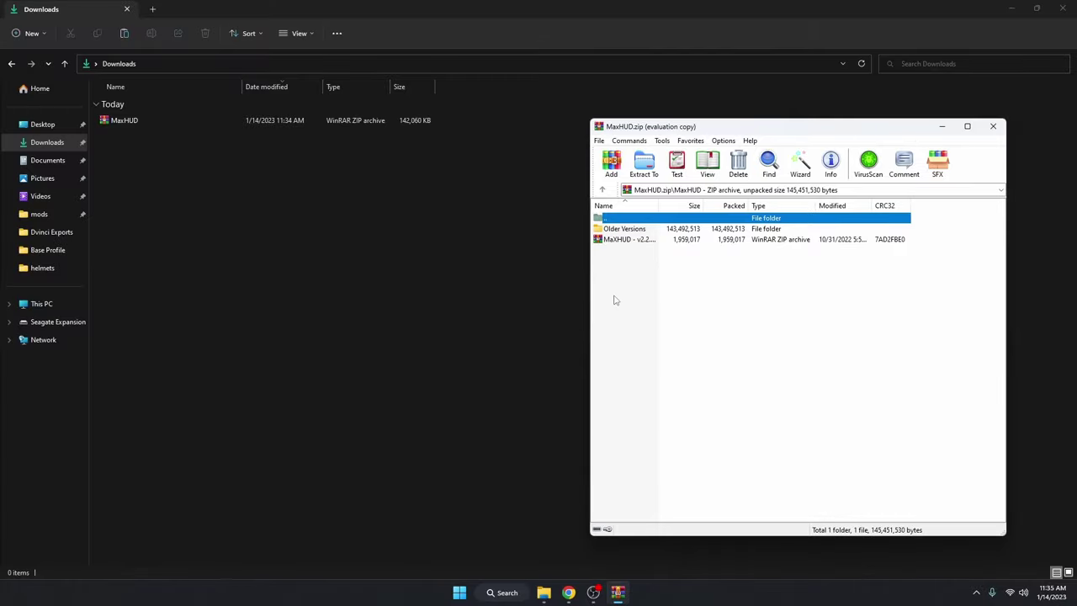
click(1013, 10)
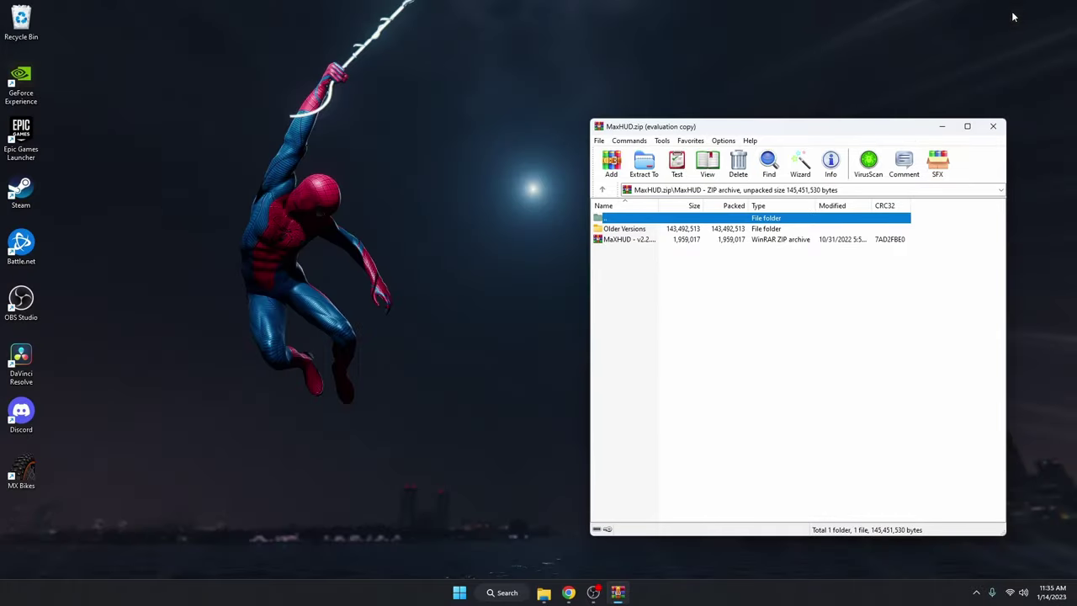
double_click(617, 240)
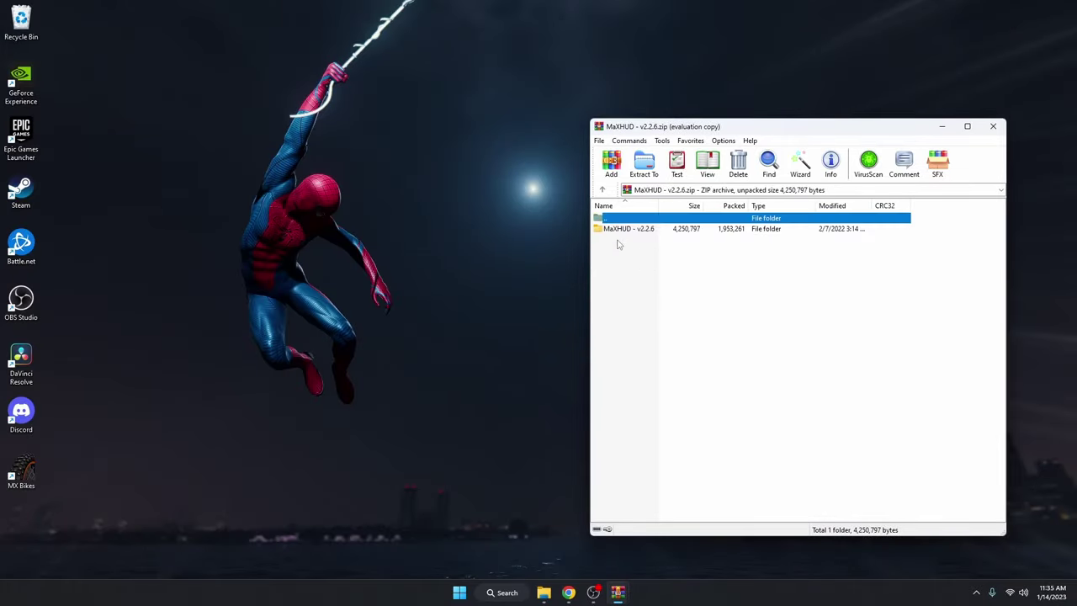
key(BackSpace)
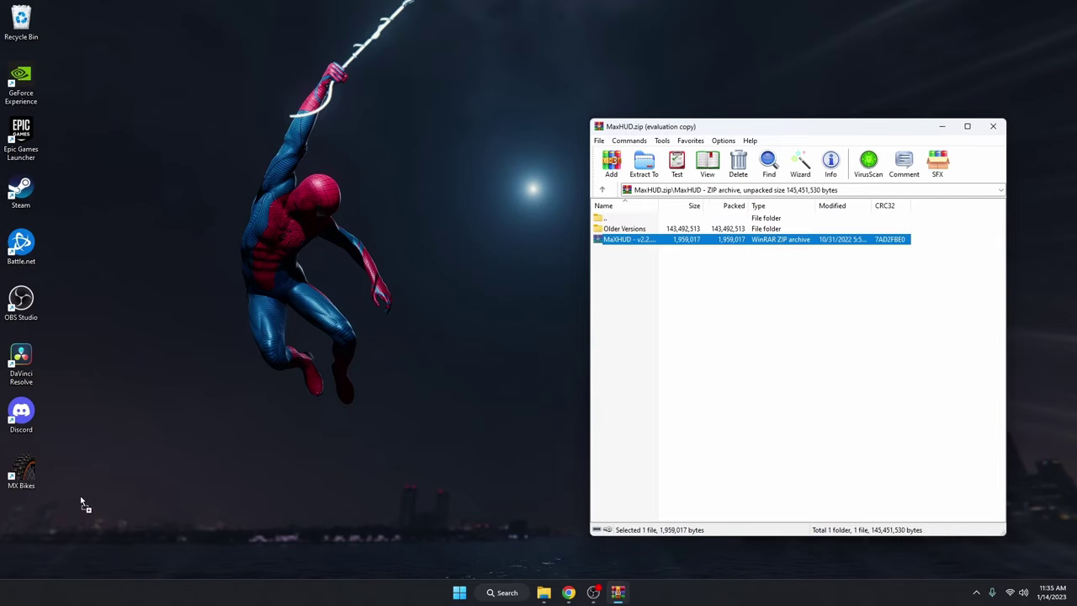
drag(27, 528, 26, 529)
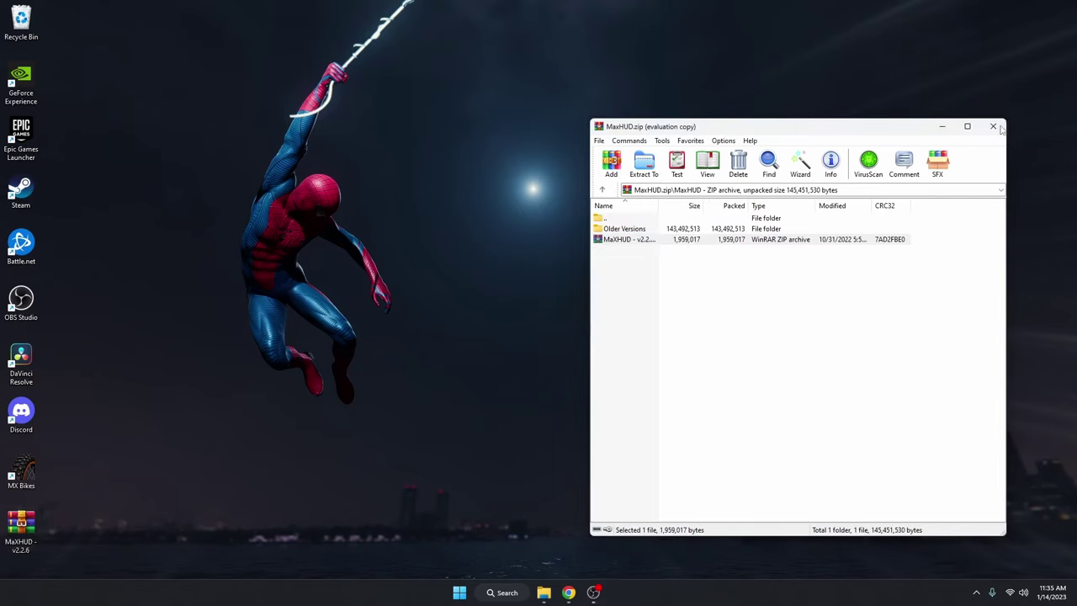
click(993, 126)
drag(787, 275, 402, 476)
Open the desktop copy of MaXHUD - v2.2.6.zip down to its MaXHUD - v2.2.6 folder.
double_click(21, 529)
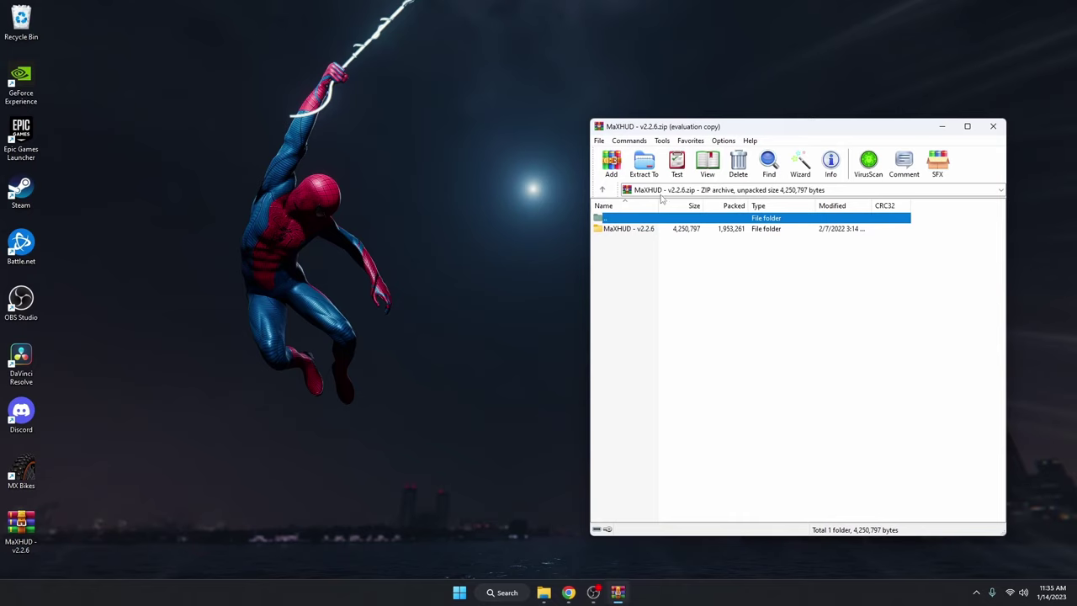
double_click(623, 229)
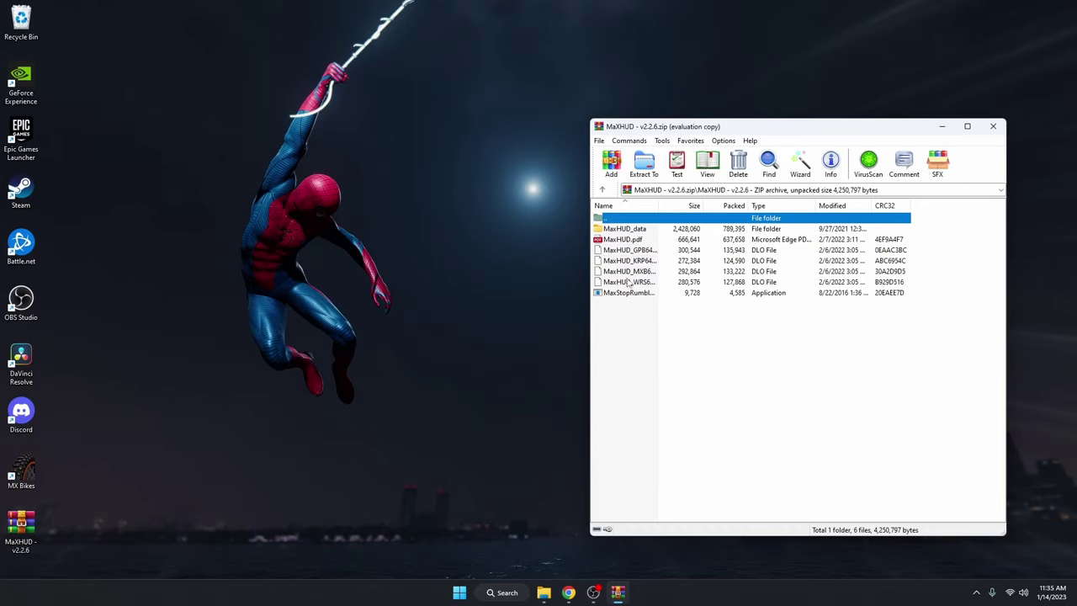
click(543, 593)
click(1062, 8)
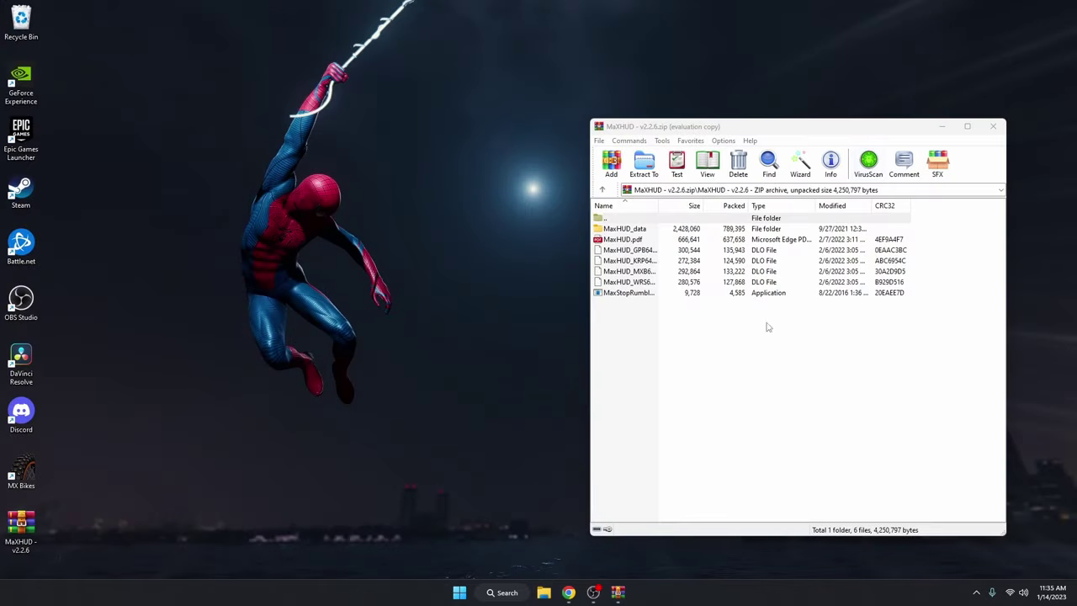
click(462, 593)
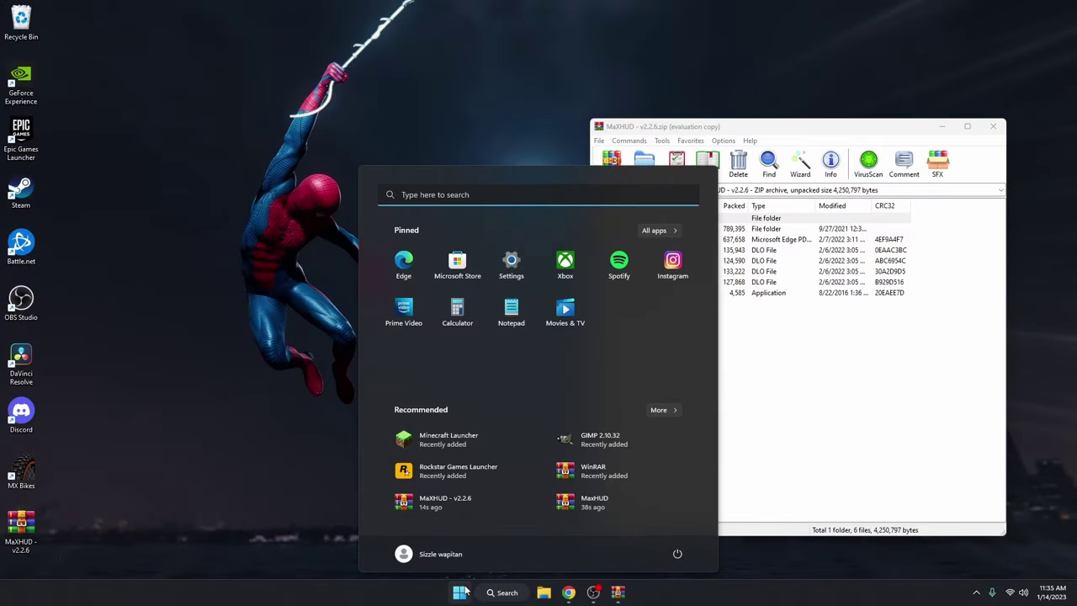
Launch Steam and browse MX Bikes' local files via its library gear menu, Manage.
click(458, 592)
double_click(21, 190)
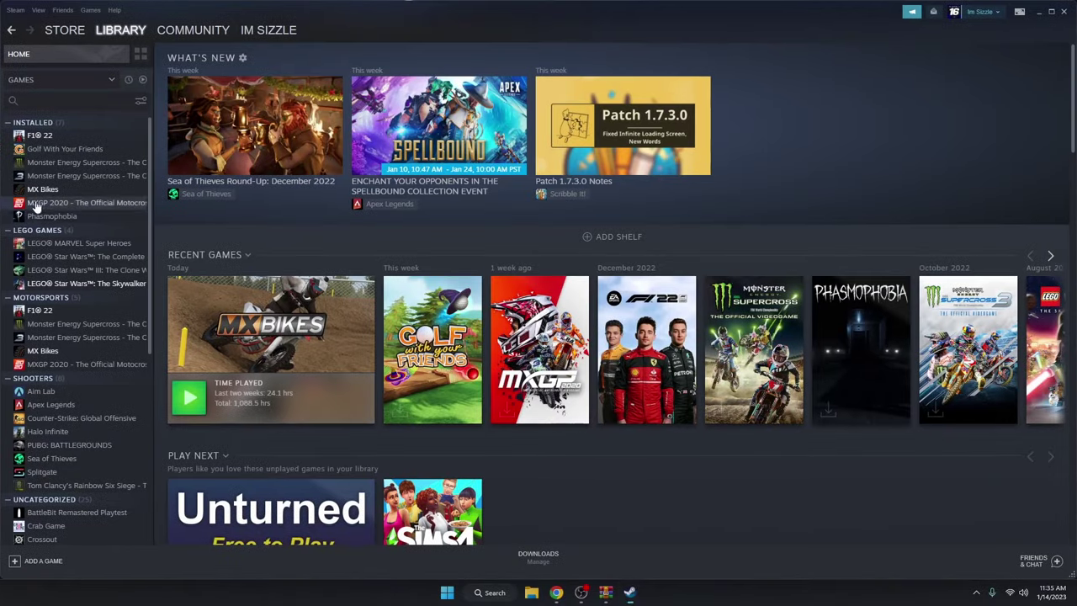
click(42, 190)
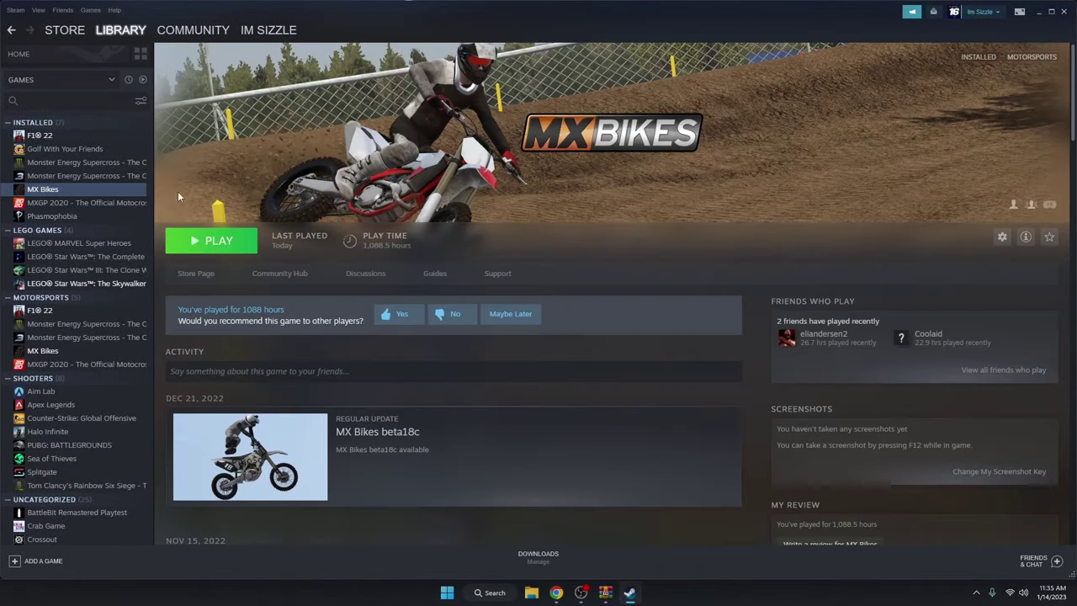
click(1000, 239)
mouse_move(1017, 305)
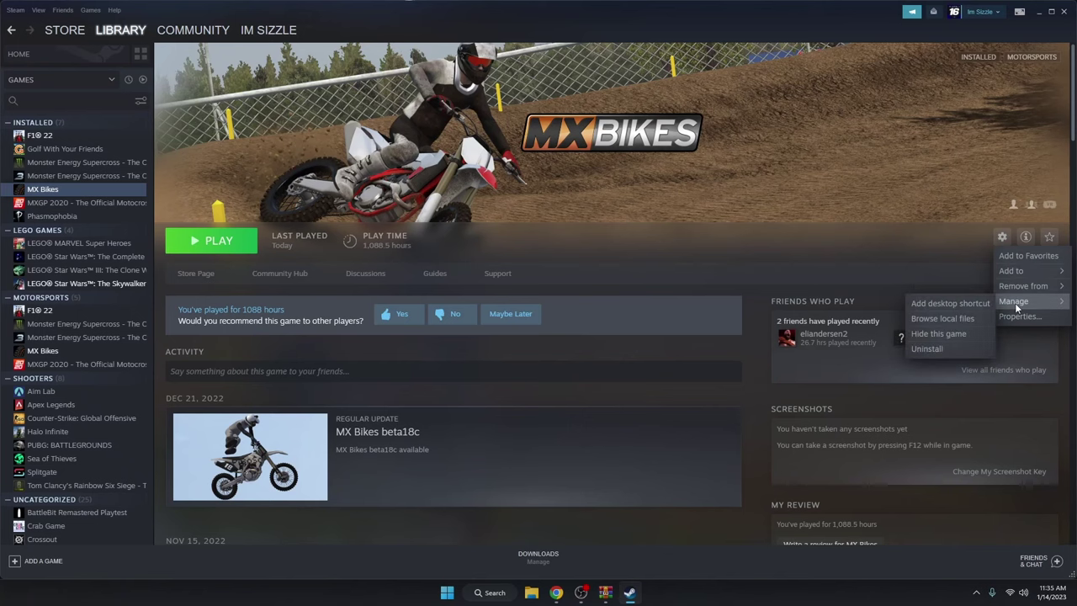
click(974, 317)
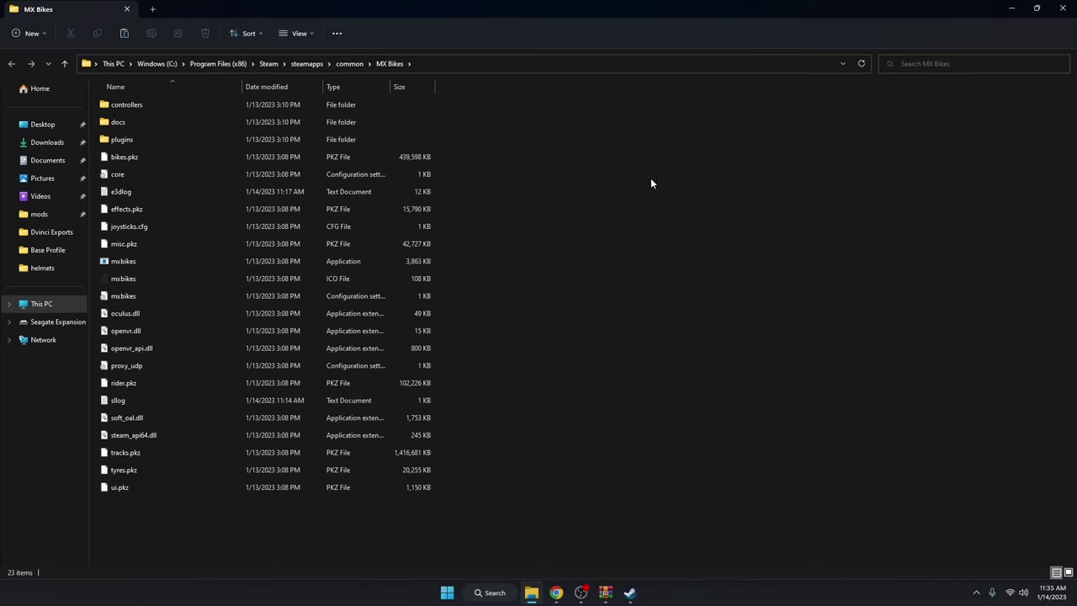
Copy MaXHUD_data and MaXHUD_MXB64.dlo from the archive into MX Bikes' plugins folder.
double_click(136, 143)
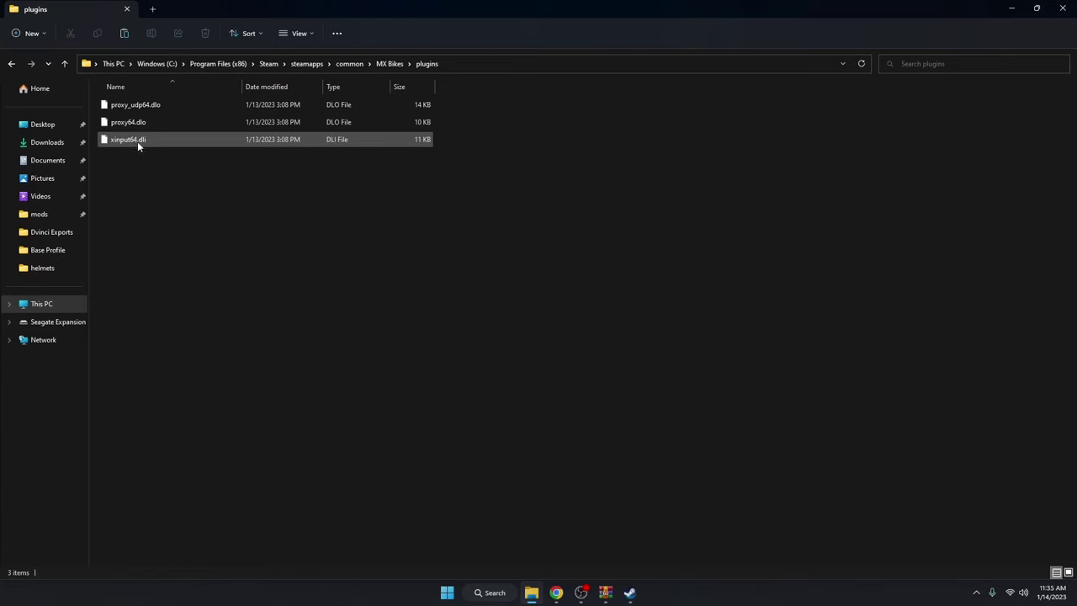
click(613, 594)
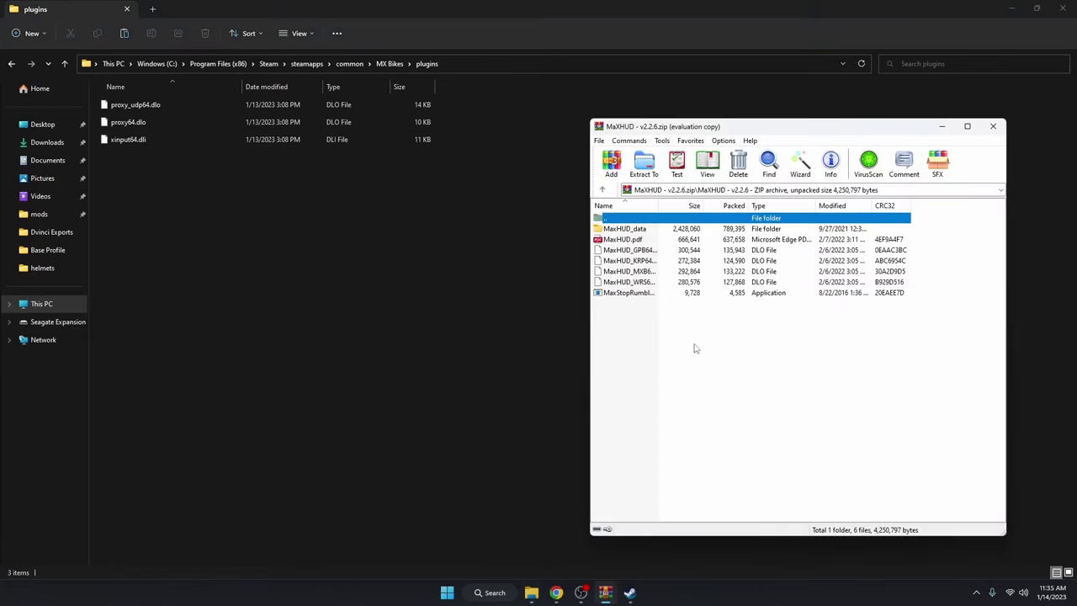
drag(638, 229, 381, 253)
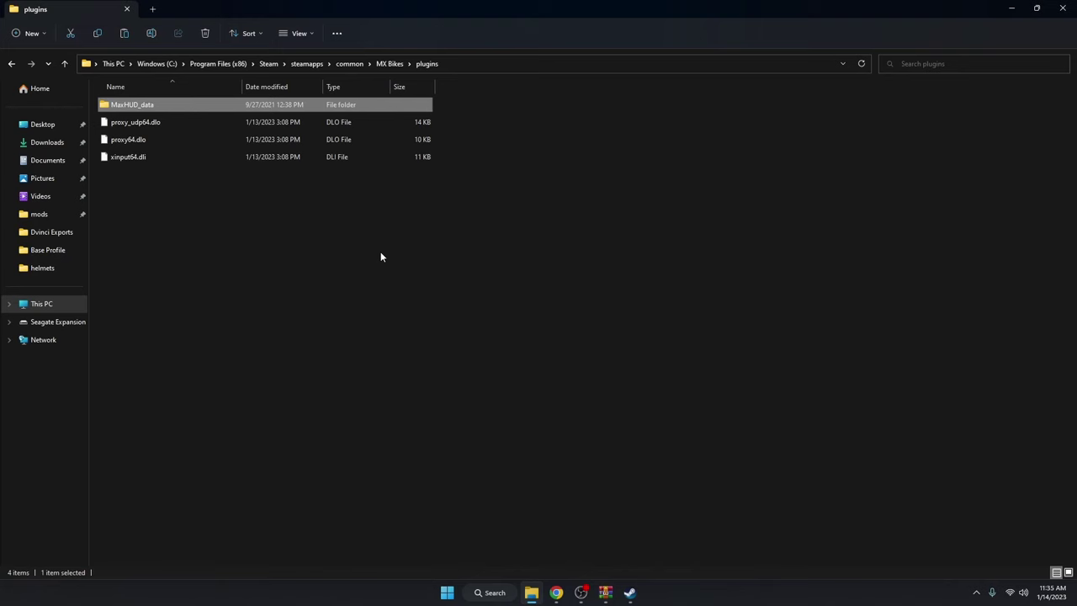
click(607, 596)
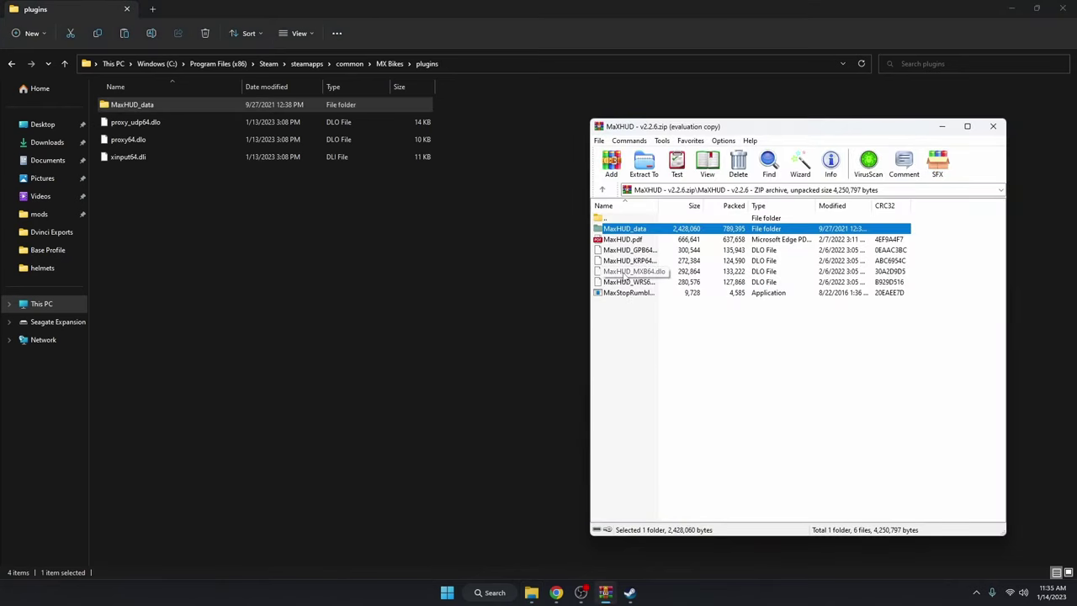
drag(625, 274, 415, 276)
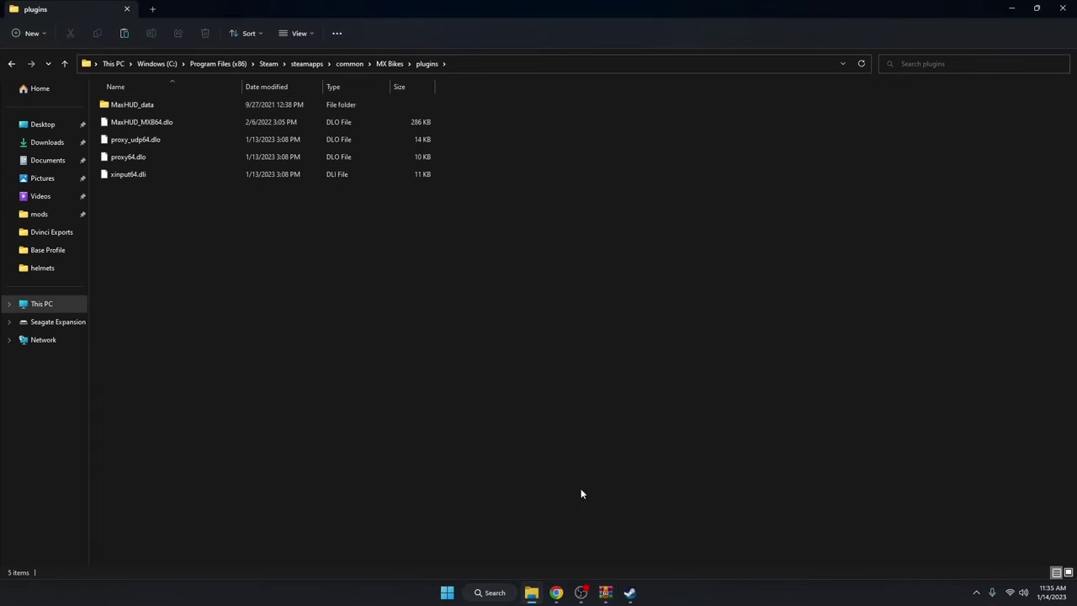
Close the MaXHUD archive and confirm MaXHUD_data is in the plugins folder.
click(612, 592)
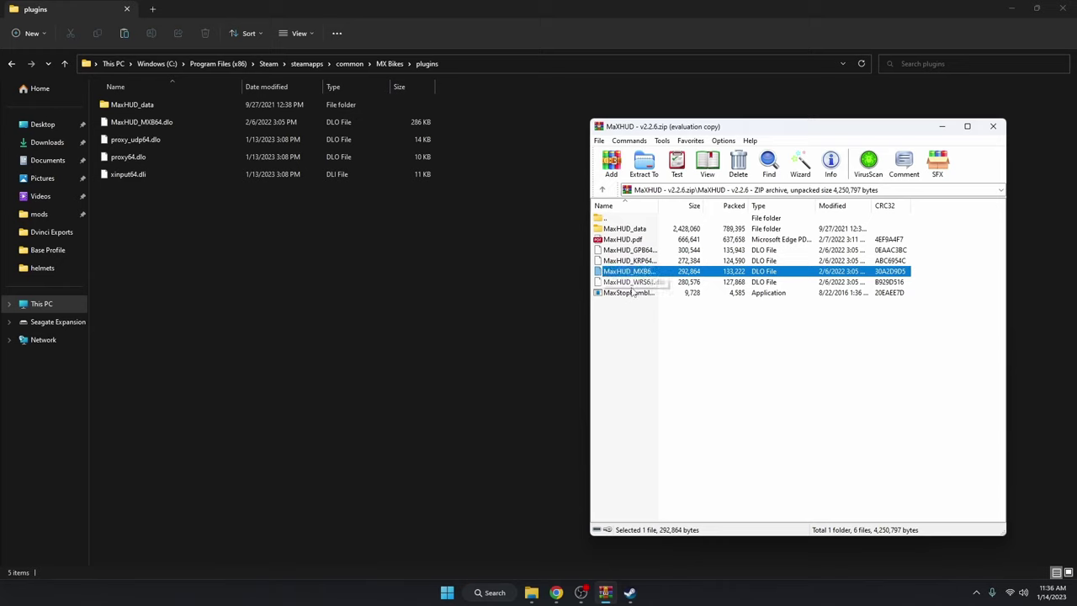
click(798, 299)
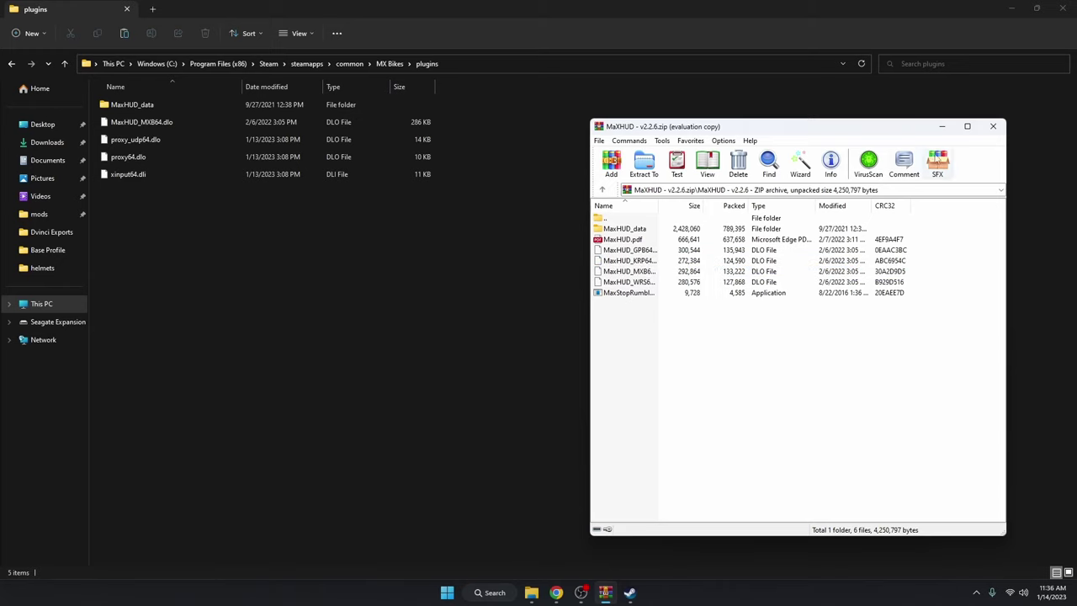
click(994, 127)
click(204, 108)
double_click(204, 112)
key(alt+Left)
click(550, 379)
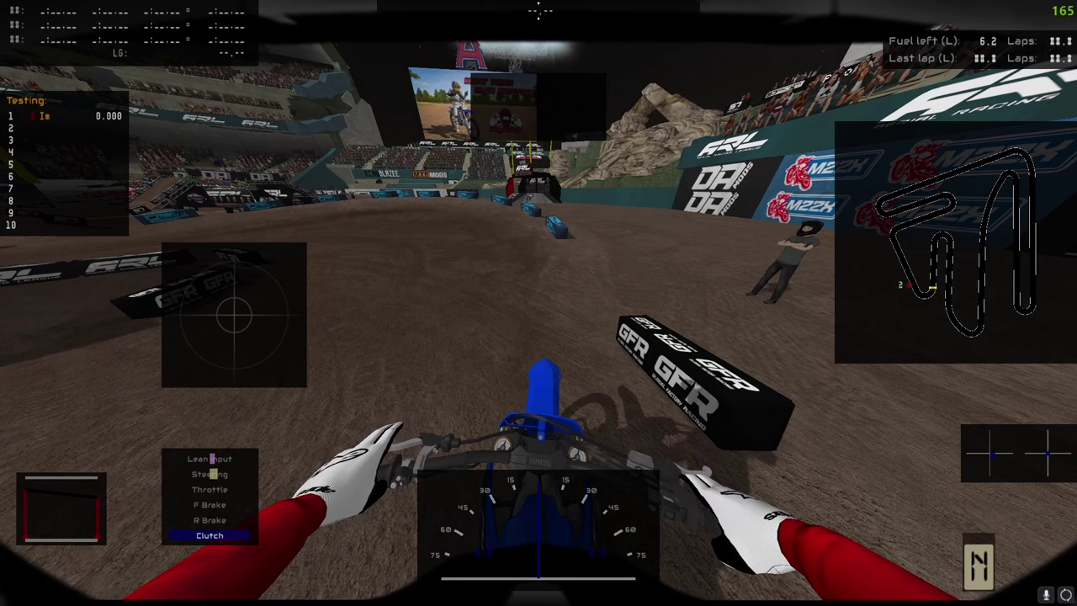
Open MaX HUD with Ctrl+H and switch off Fuel, Helmet, Inputs, Joypad, Lean, LiveGapBar.
key(ctrl+h)
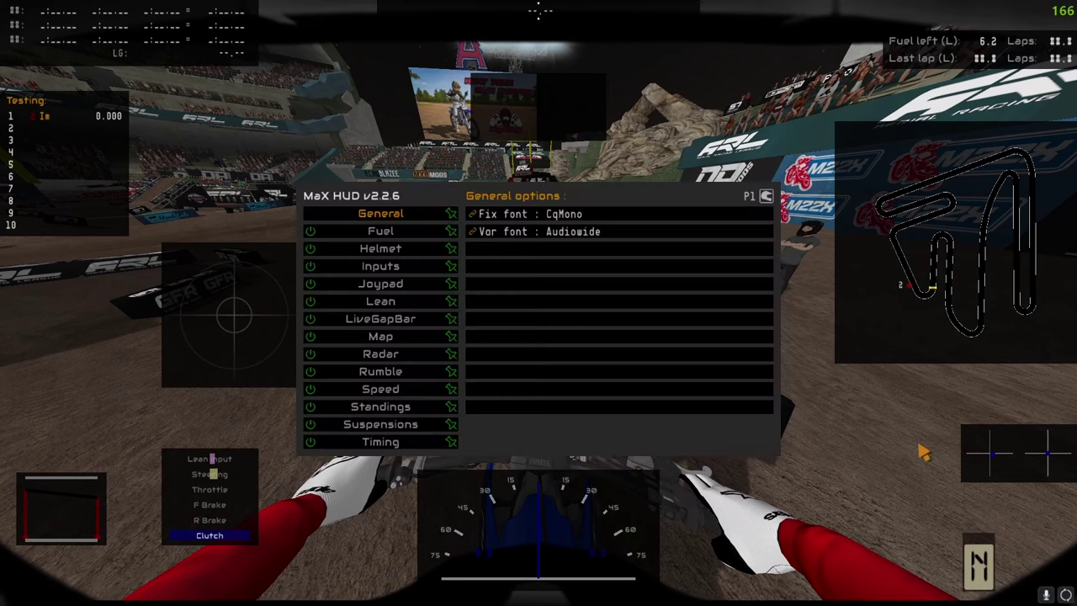
drag(613, 195, 638, 150)
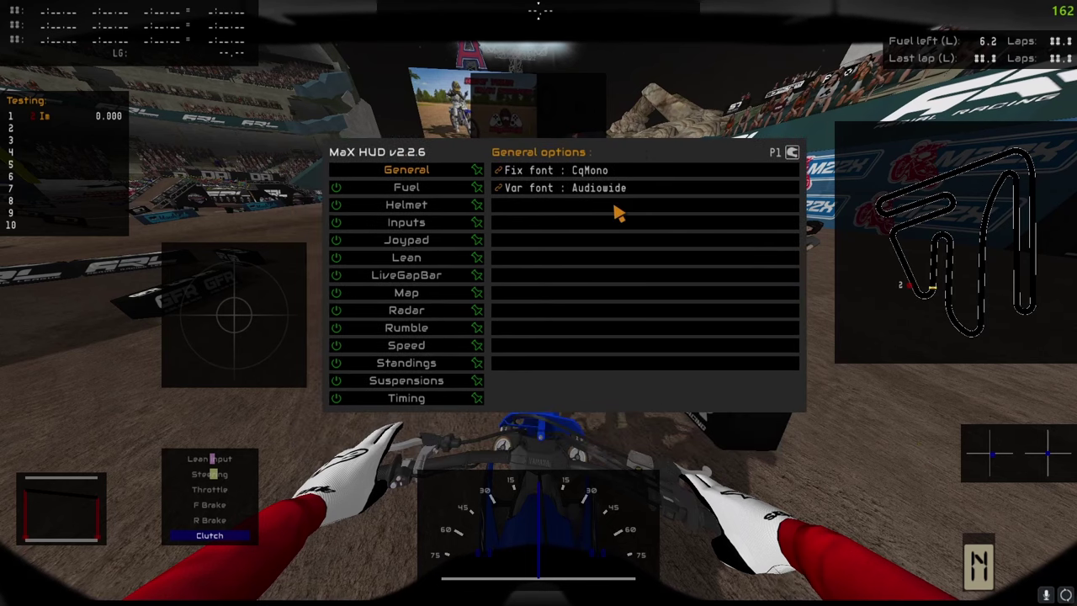
click(336, 187)
click(336, 204)
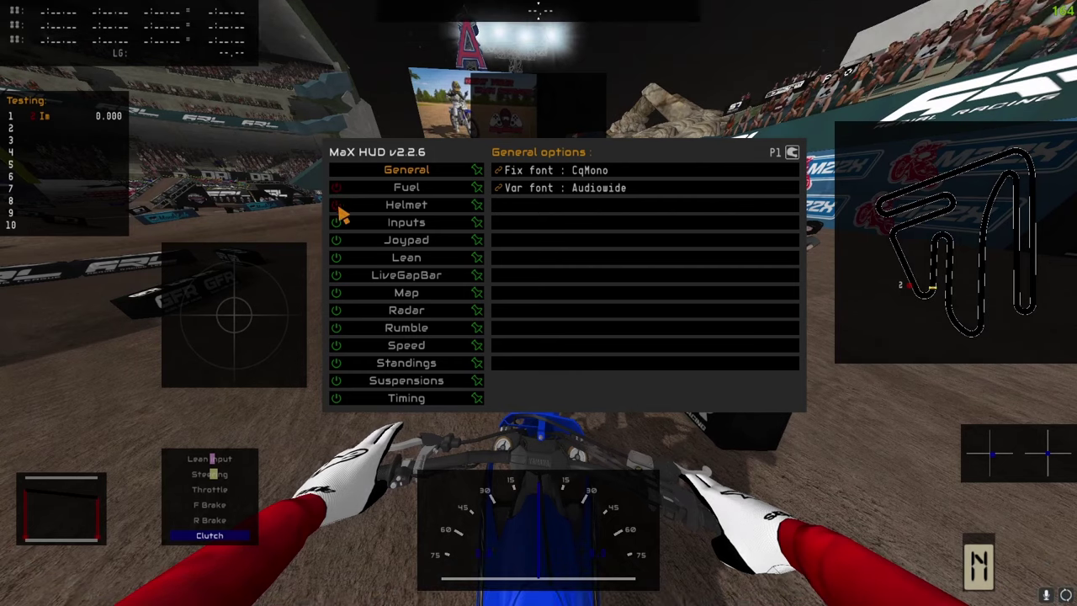
click(336, 222)
click(336, 240)
click(336, 257)
click(336, 276)
Switch off Map, Radar, Rumble, Speed, Standings, Suspensions, Timing, then re-enable Fuel and Helmet.
click(336, 293)
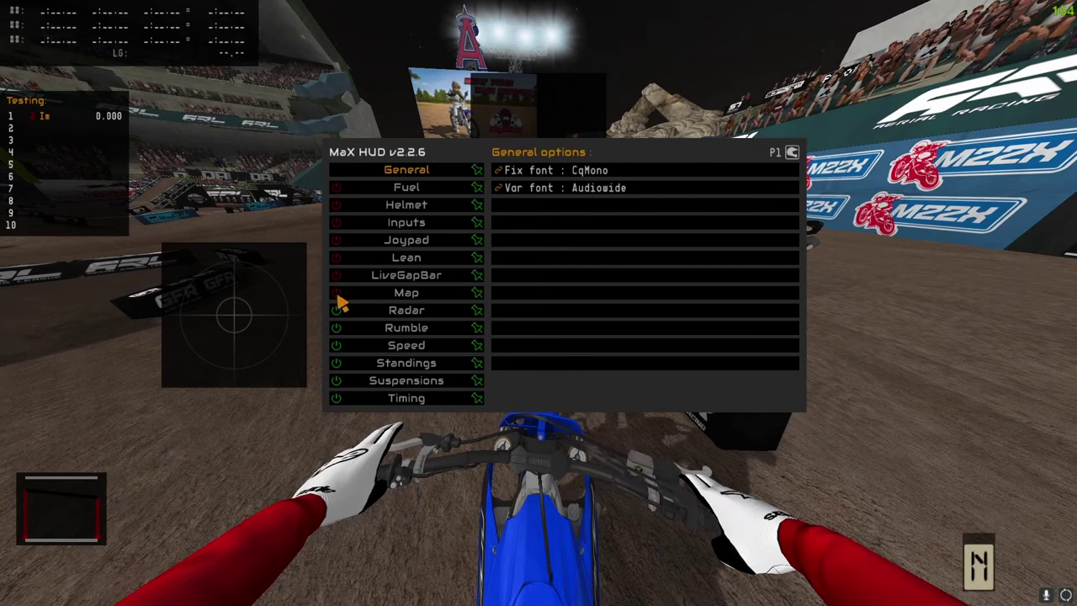
click(336, 310)
click(336, 327)
click(335, 346)
click(336, 363)
click(336, 380)
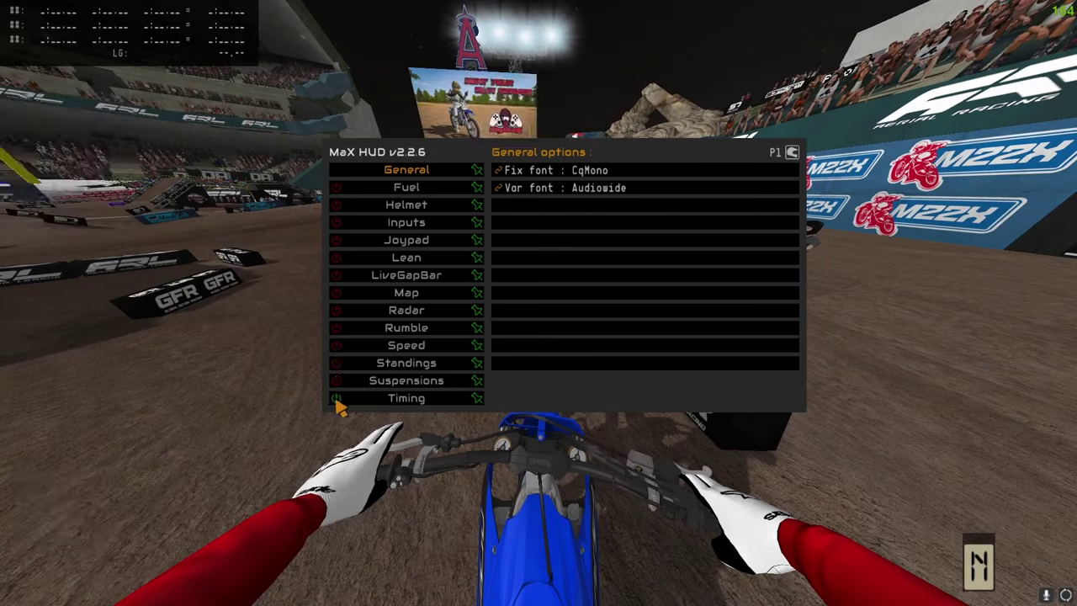
click(336, 398)
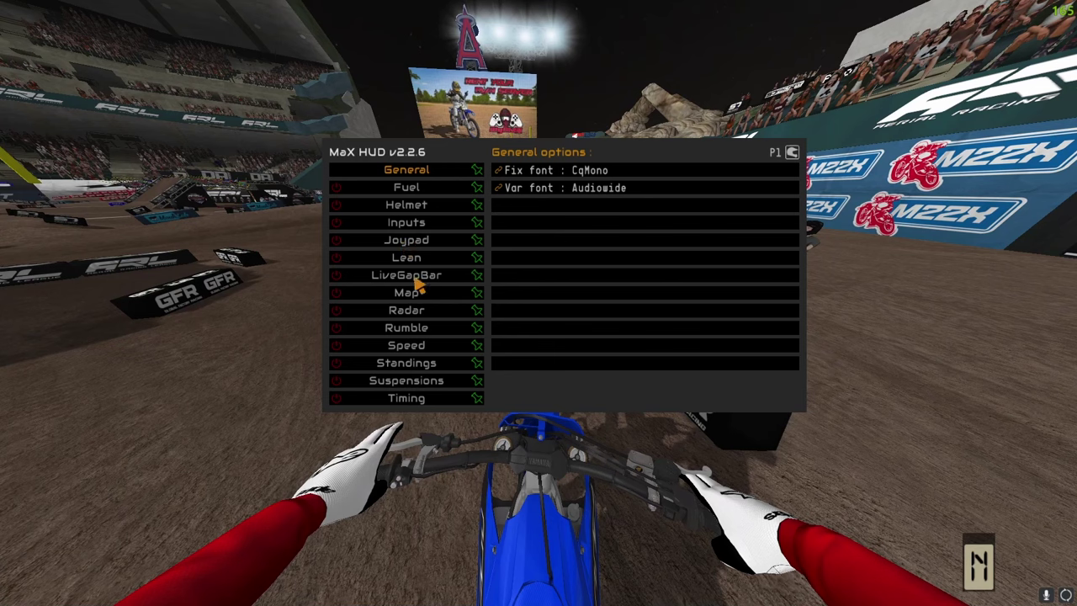
click(337, 192)
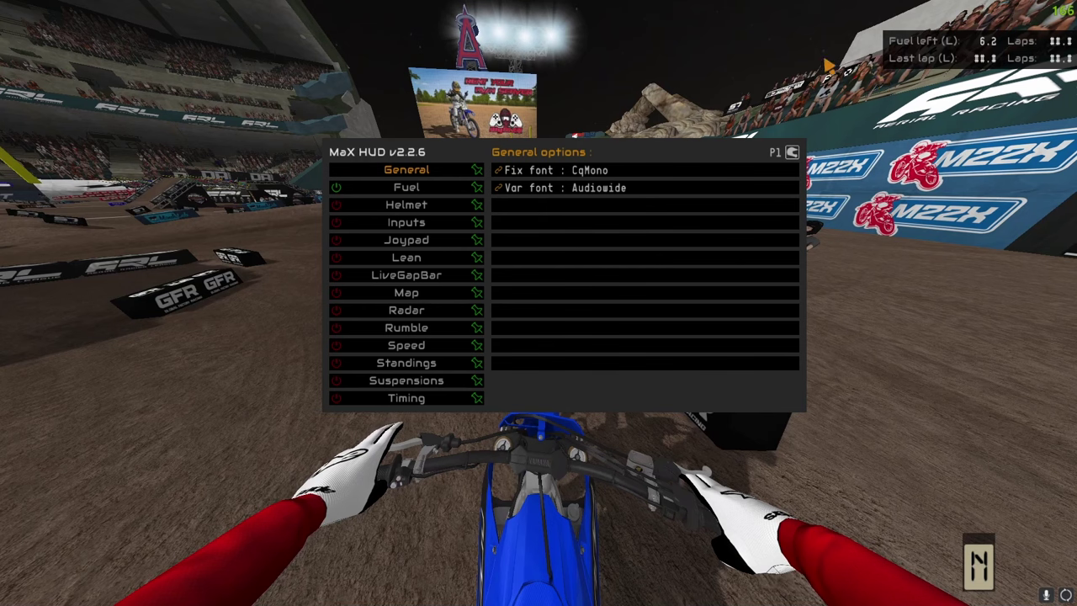
click(337, 206)
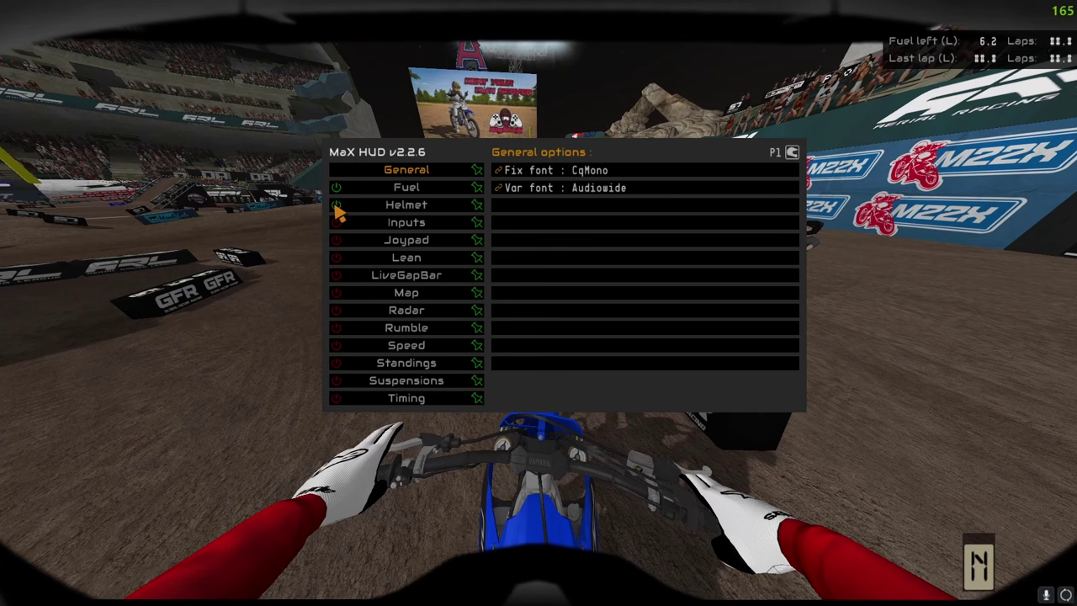
Leave Inputs, Joypad and Lean widgets off and turn on the track Map widget.
click(399, 229)
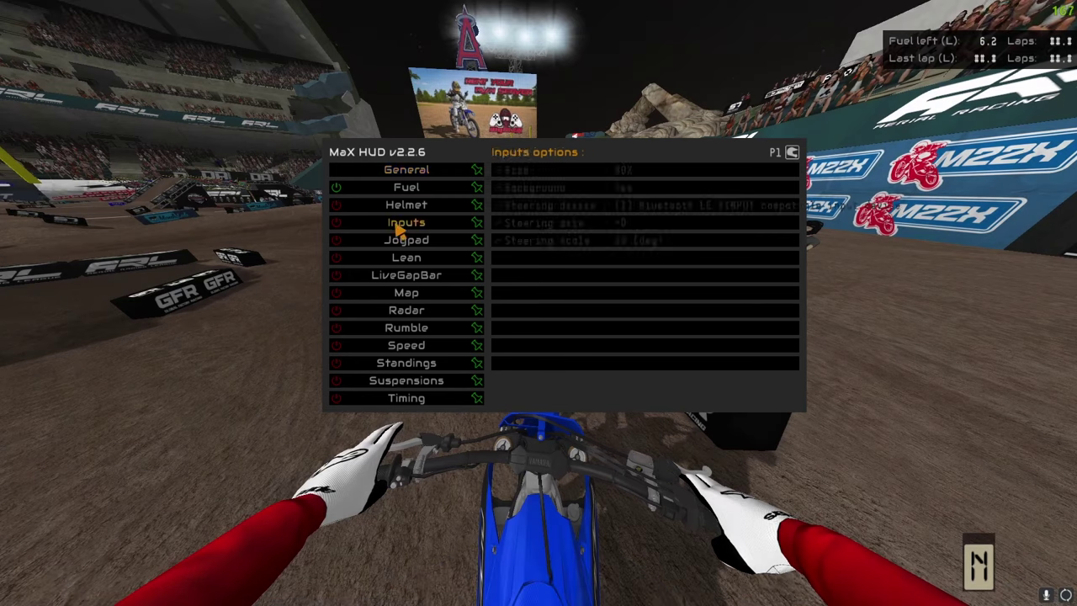
click(337, 225)
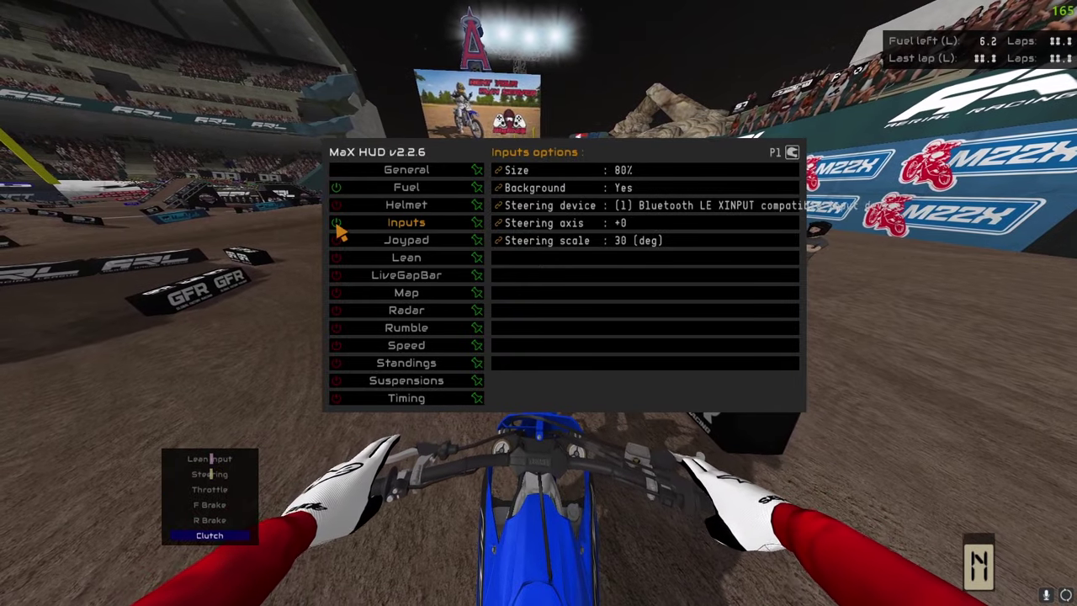
click(337, 224)
click(337, 241)
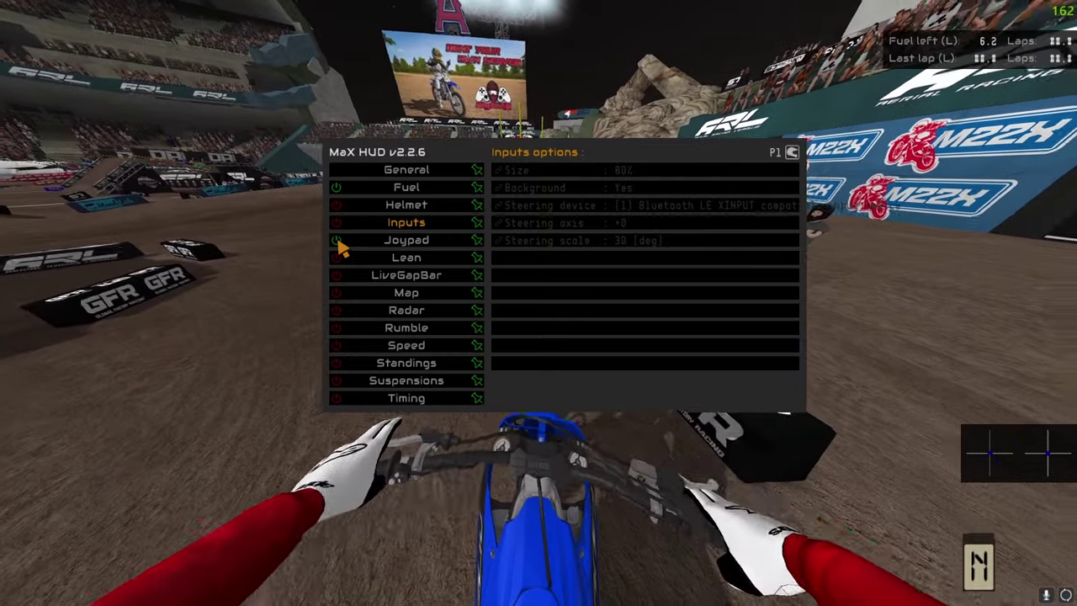
click(337, 241)
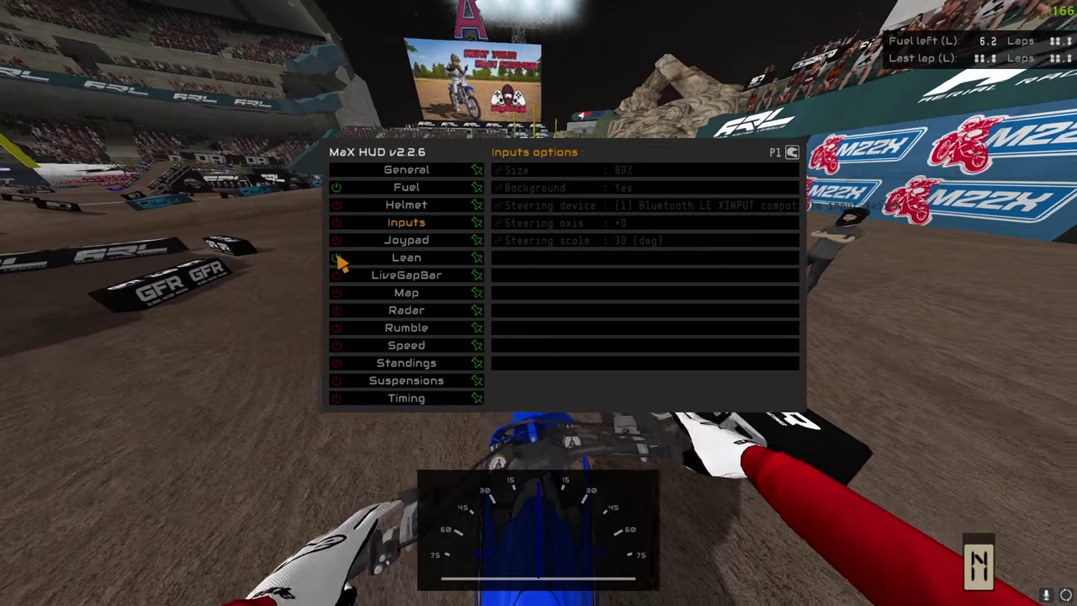
click(337, 259)
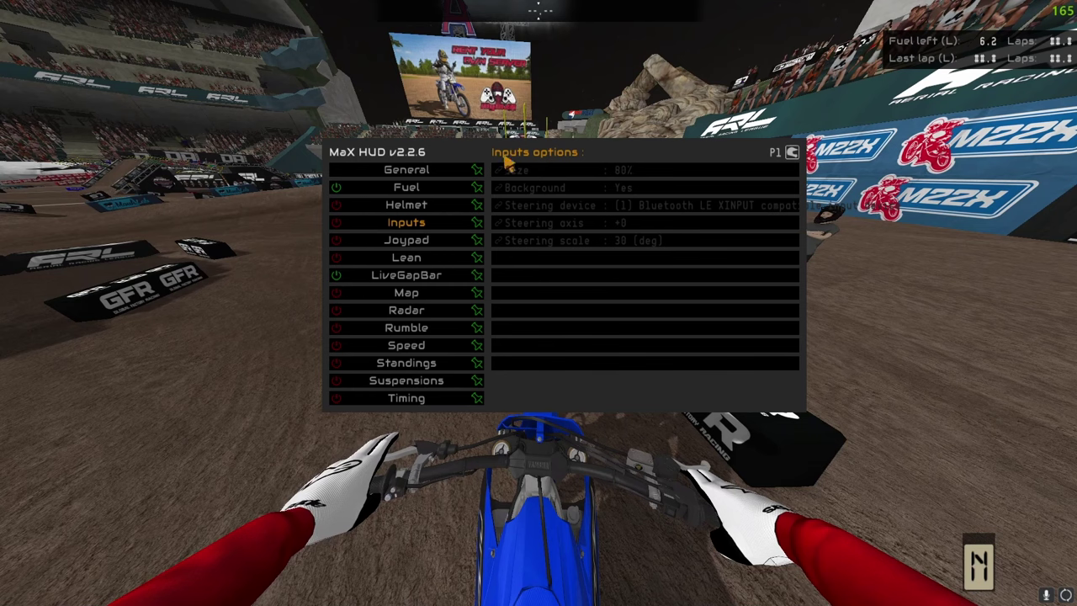
click(337, 295)
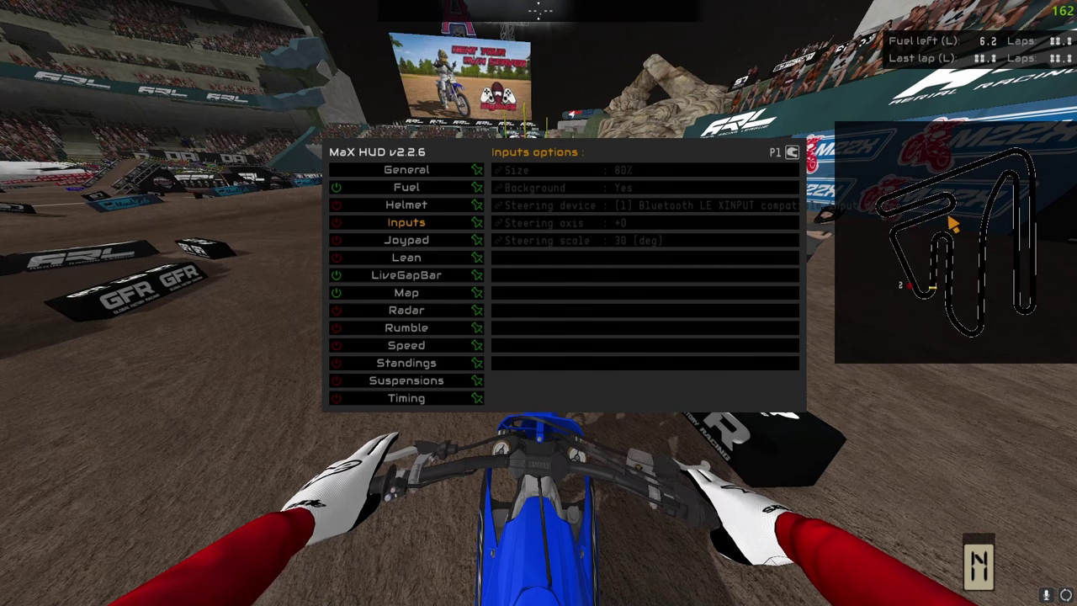
Set the Map widget's size to 40% in its options.
click(405, 294)
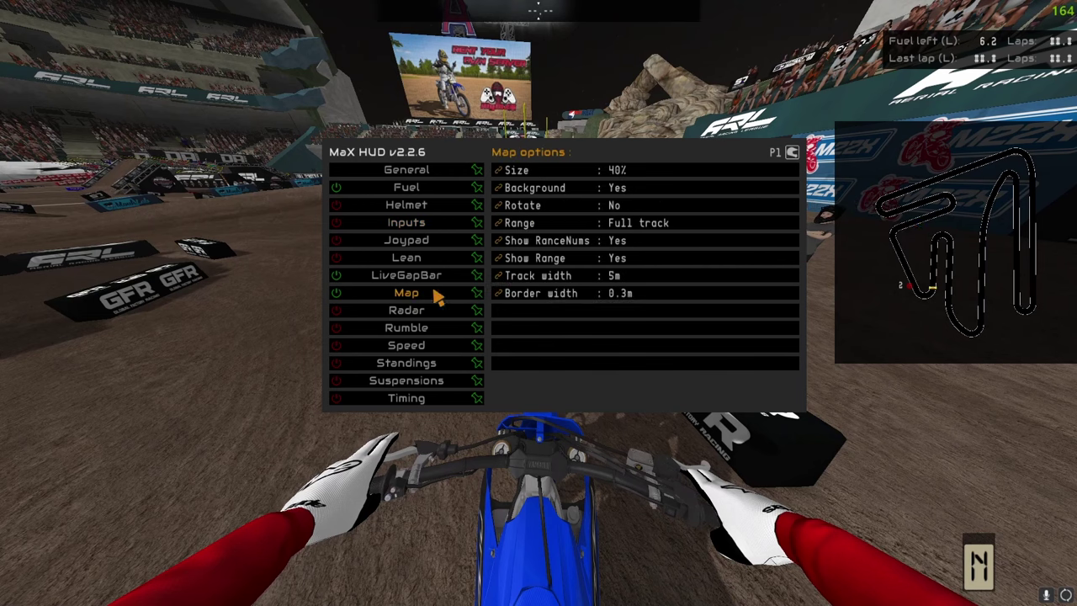
click(618, 173)
click(619, 172)
click(618, 173)
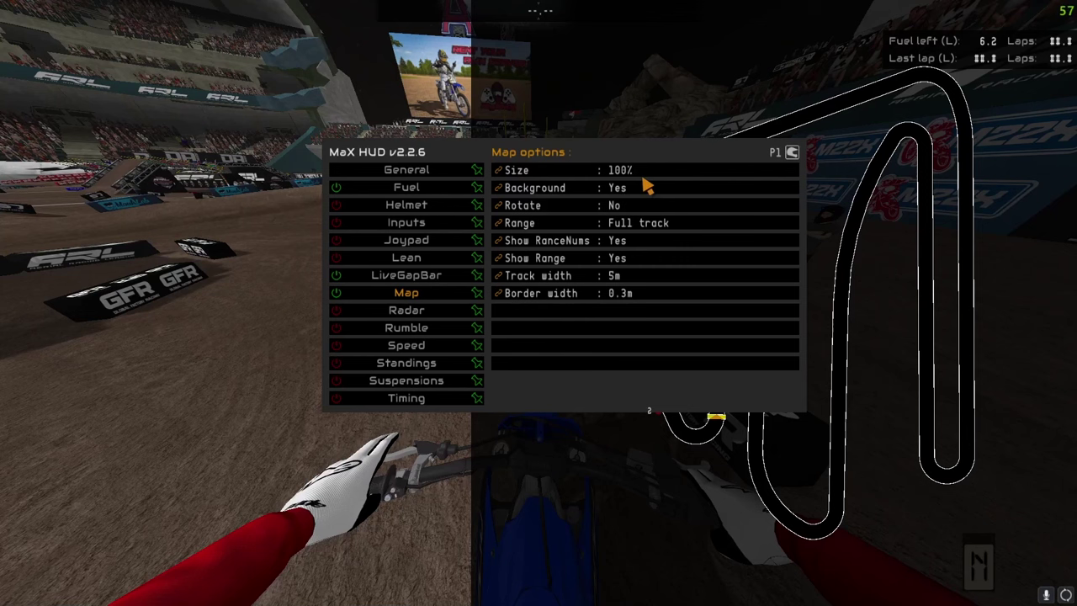
click(631, 175)
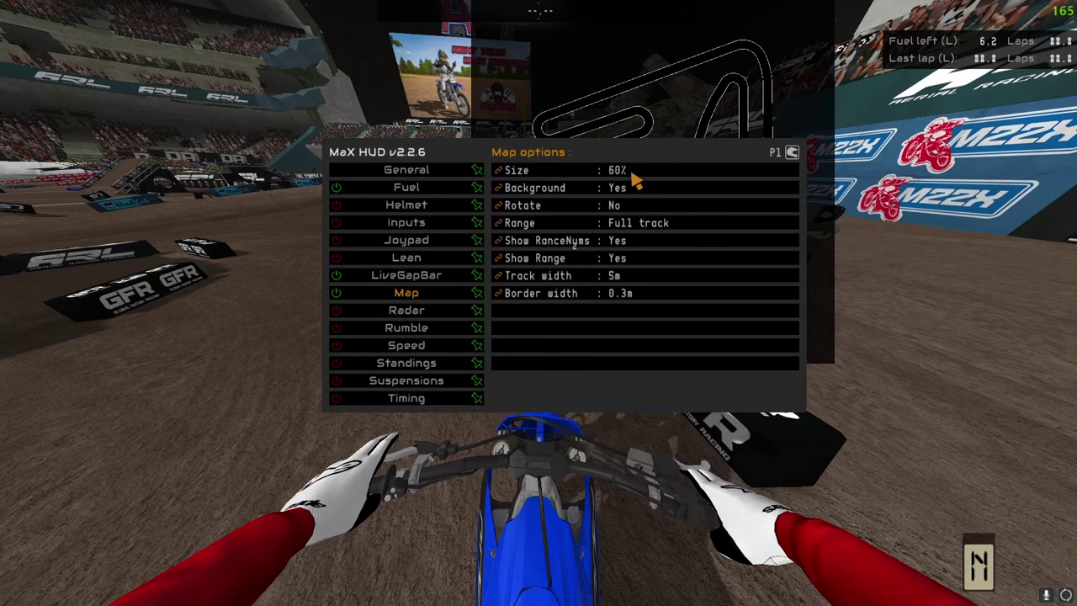
click(637, 179)
click(637, 178)
click(637, 175)
click(637, 175)
click(627, 169)
click(623, 164)
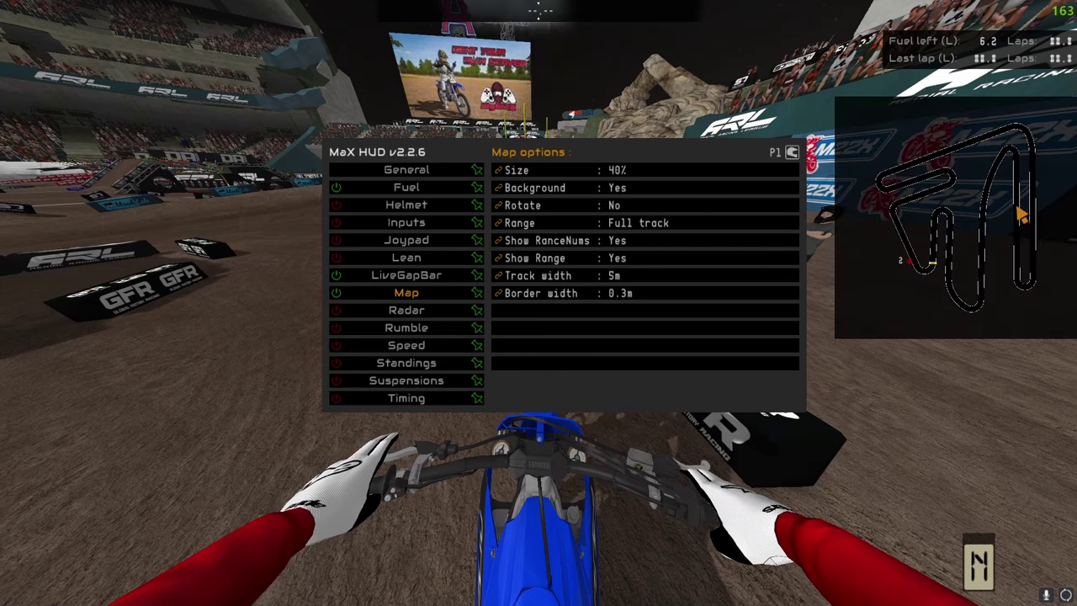
Give the map no background, 6m track width and 0.5m border, and enable Radar.
click(630, 192)
click(625, 194)
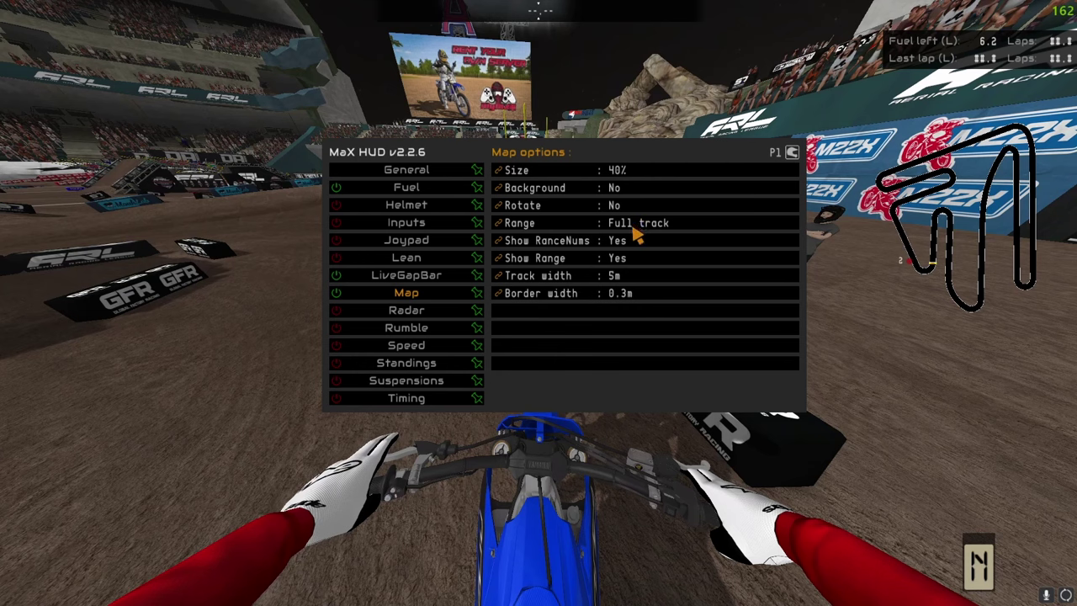
click(623, 279)
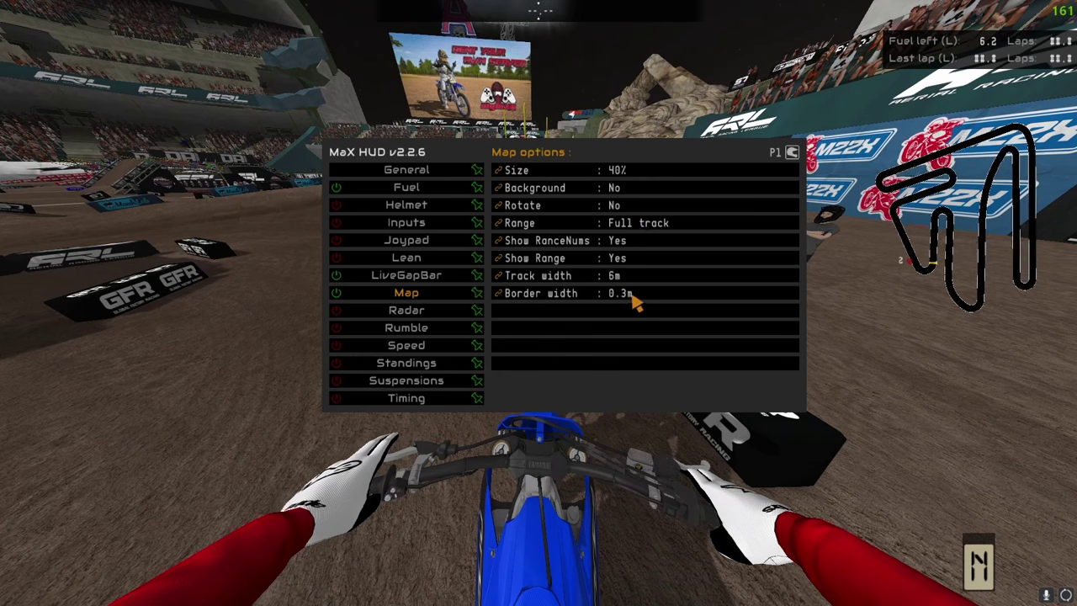
click(634, 297)
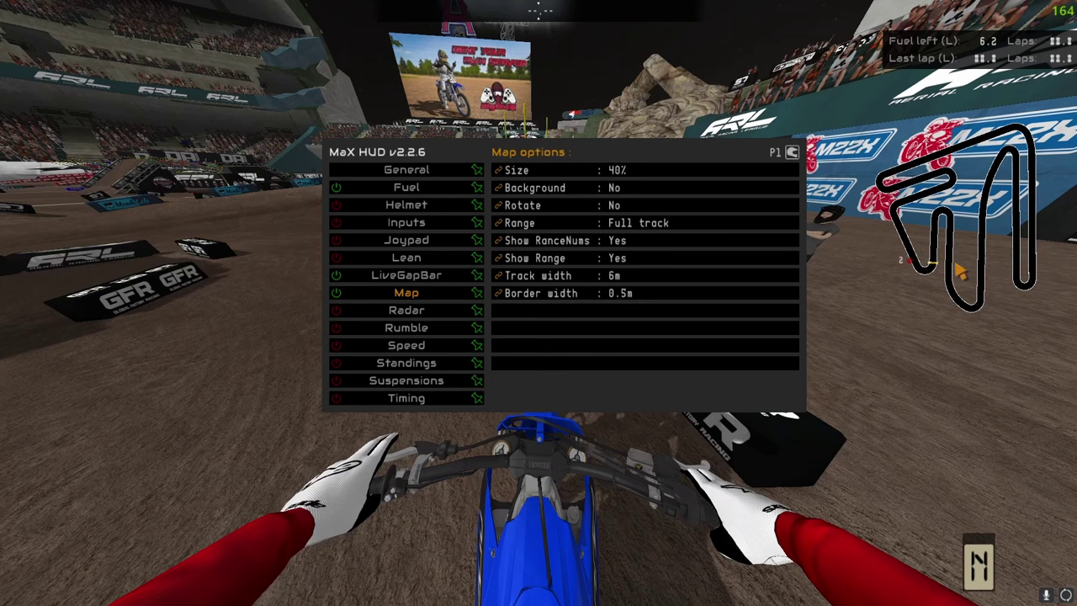
click(398, 311)
click(337, 311)
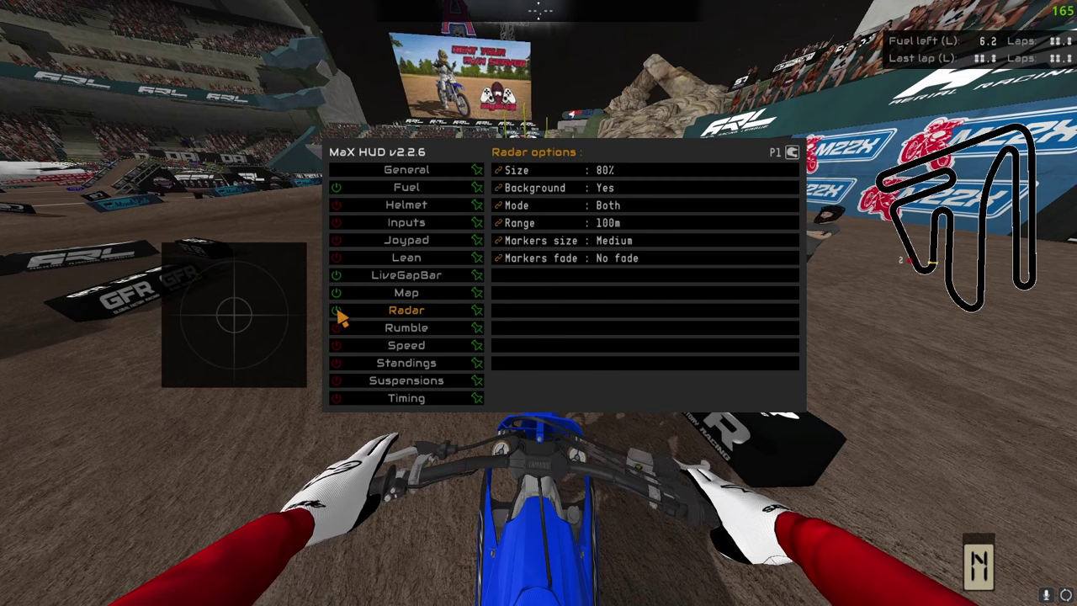
Turn Radar off and leave the Rumble feature disabled.
click(337, 312)
click(337, 329)
click(392, 331)
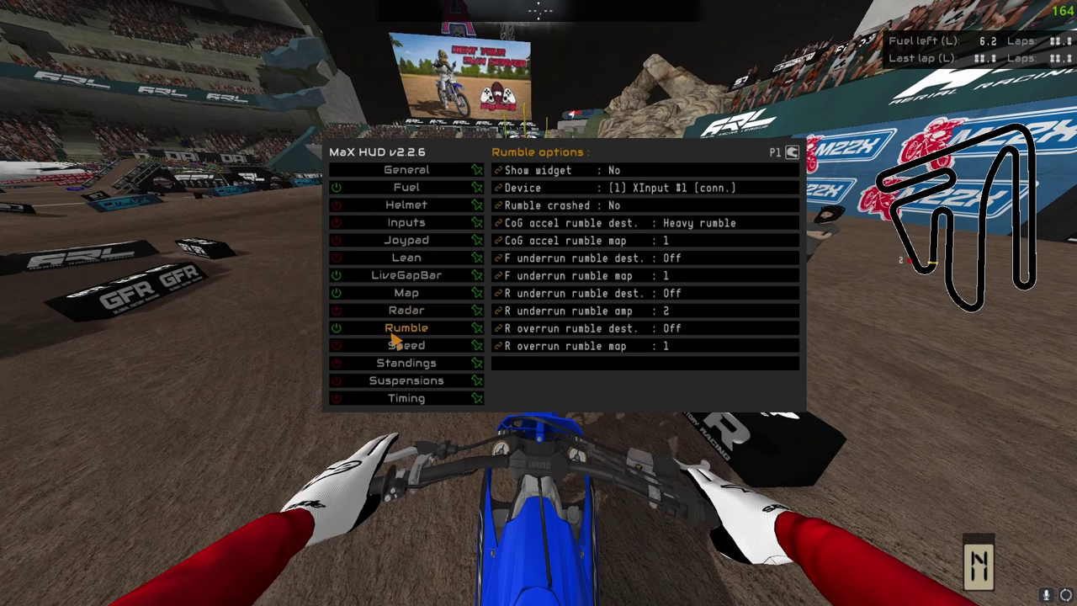
click(338, 329)
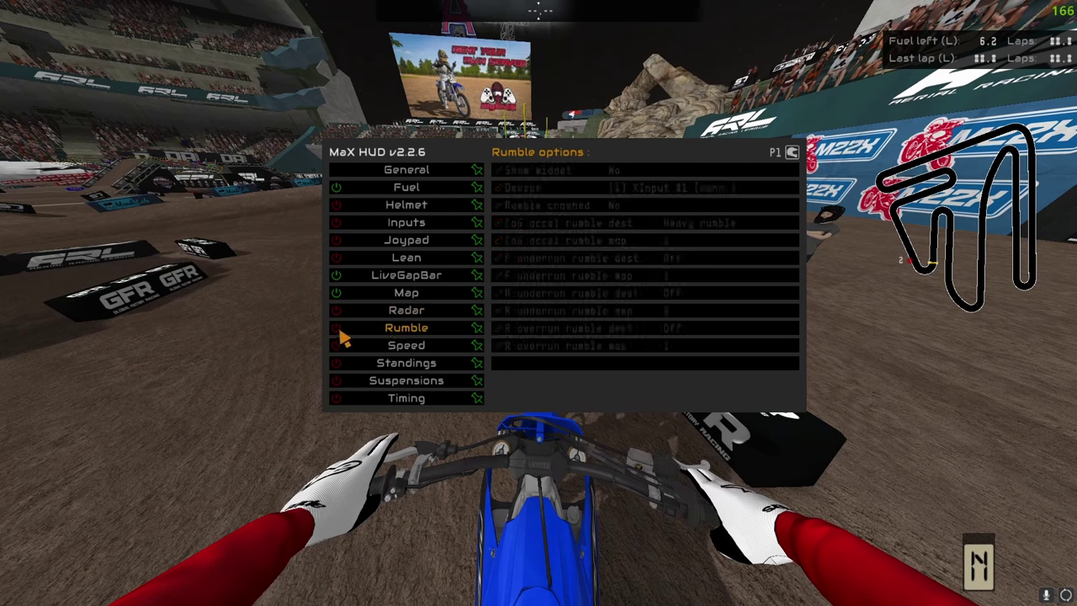
Leave the Speed widget disabled and switch on the Standings widget.
click(335, 347)
drag(943, 339, 939, 450)
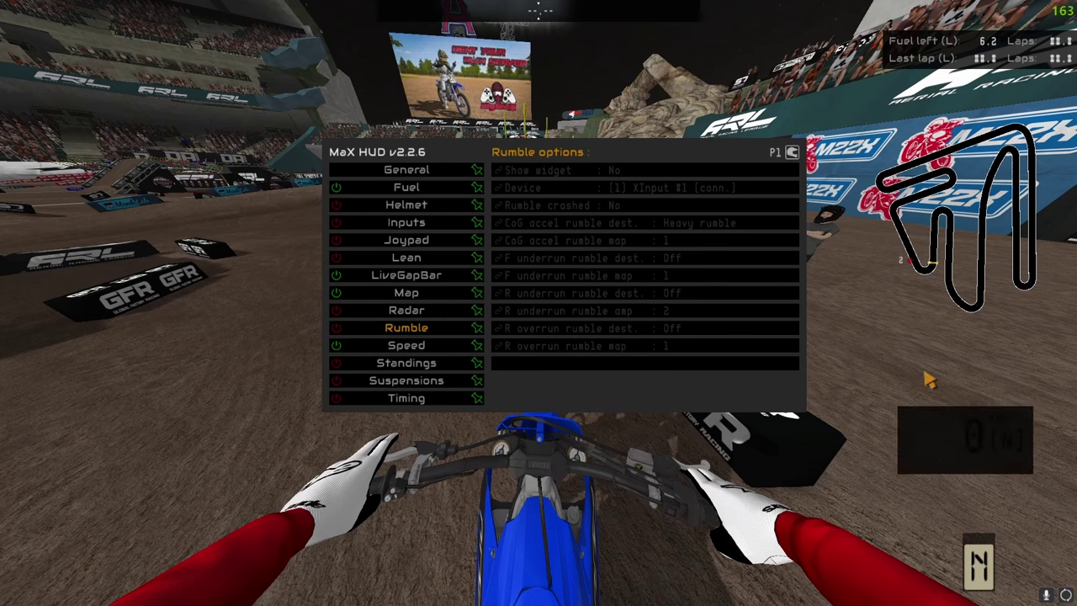
drag(993, 447, 872, 523)
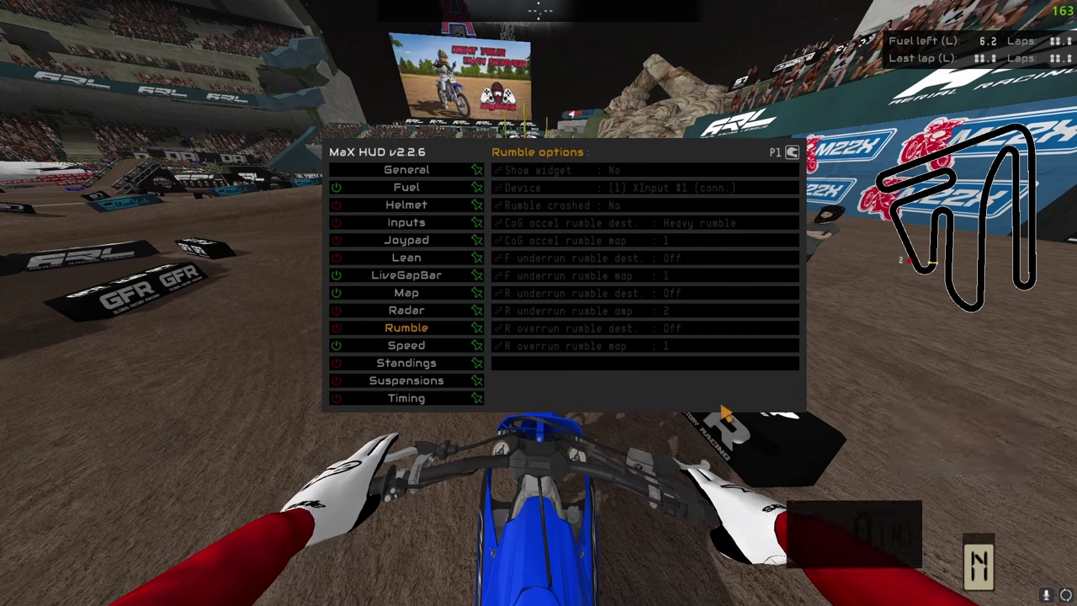
click(336, 347)
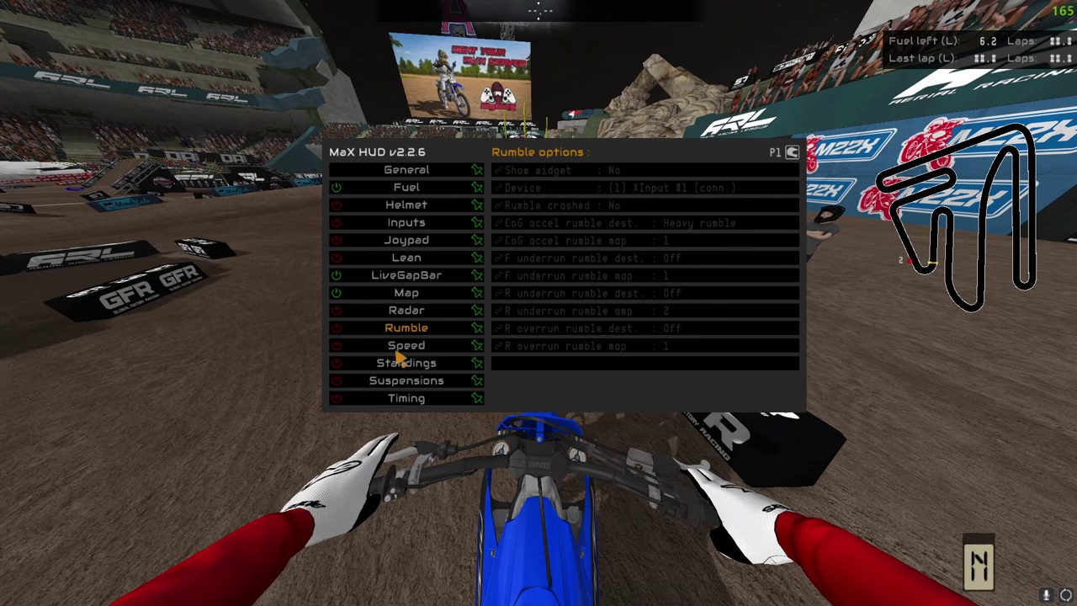
click(337, 363)
Set Standings to 100% size, Background No, and drag it to the bottom-left corner.
drag(82, 150, 71, 269)
click(407, 363)
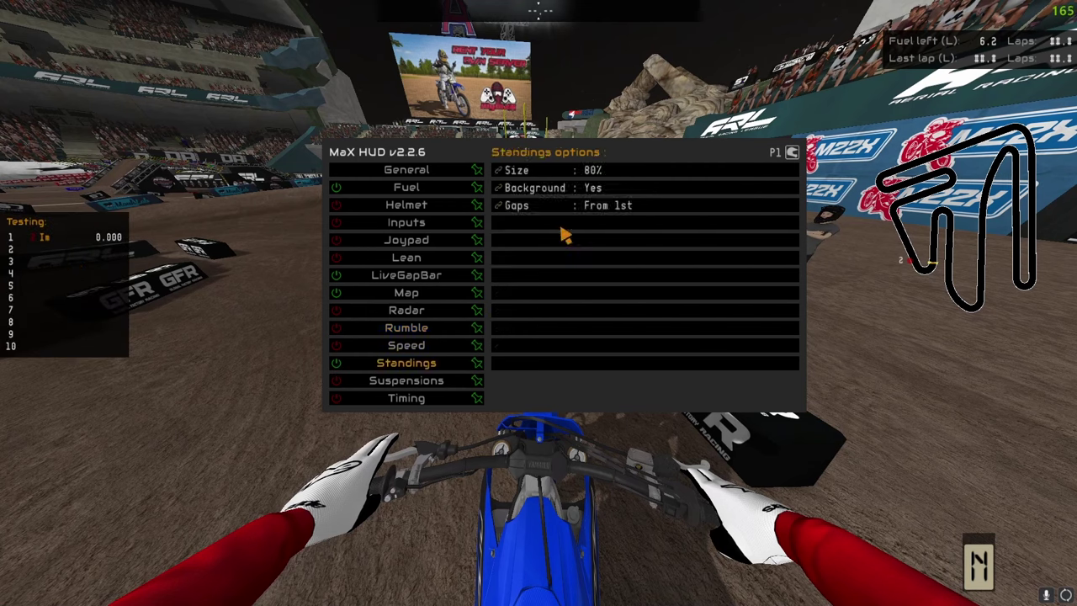
click(604, 175)
drag(96, 277, 25, 481)
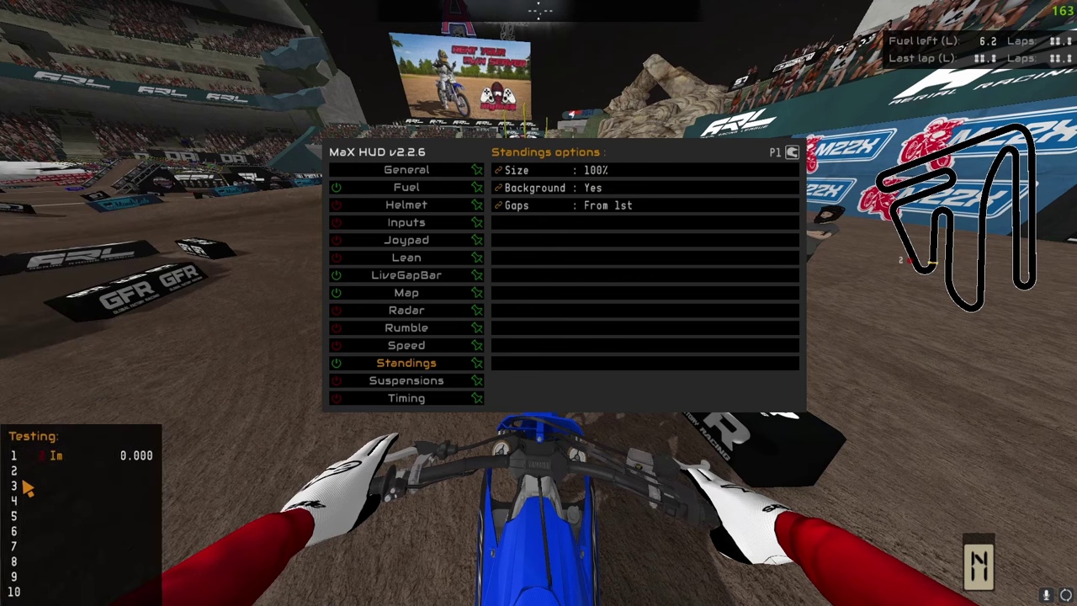
click(601, 190)
click(603, 192)
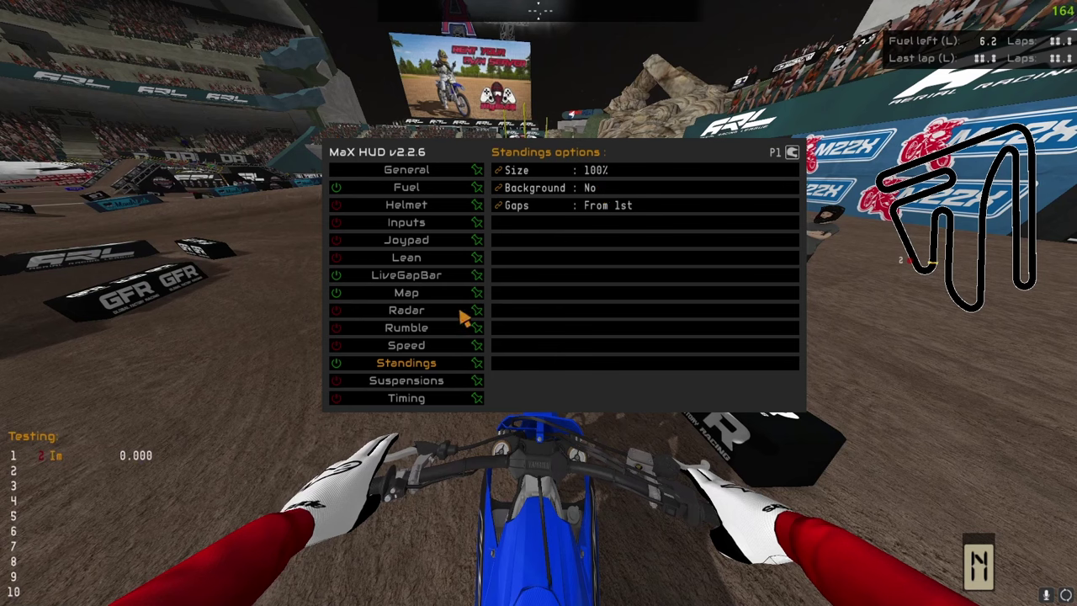
Switch on the Timing widget in MaX HUD to show lap and split times.
click(381, 389)
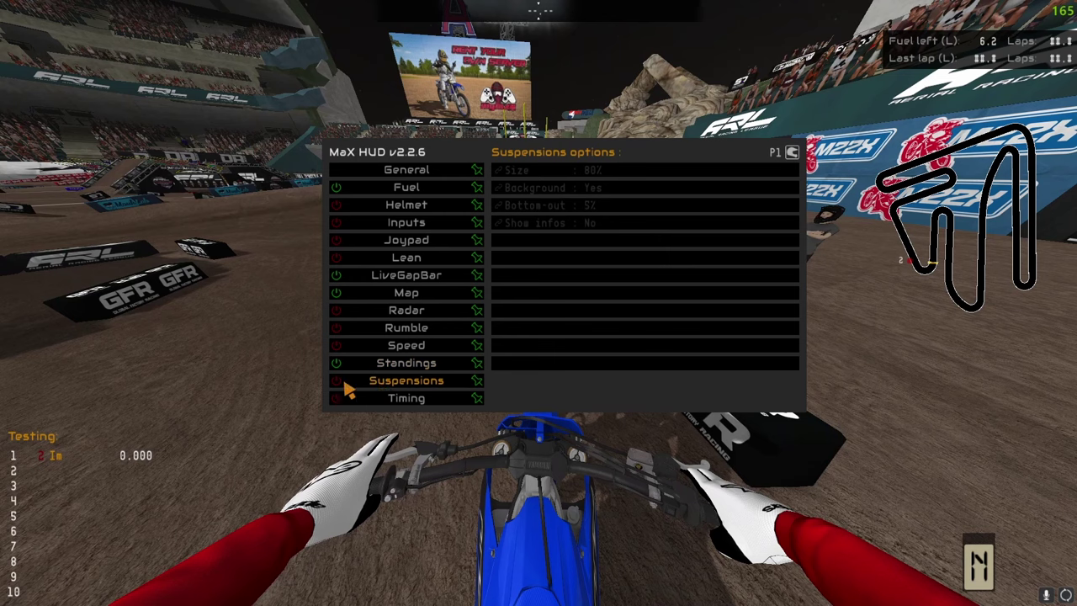
click(335, 399)
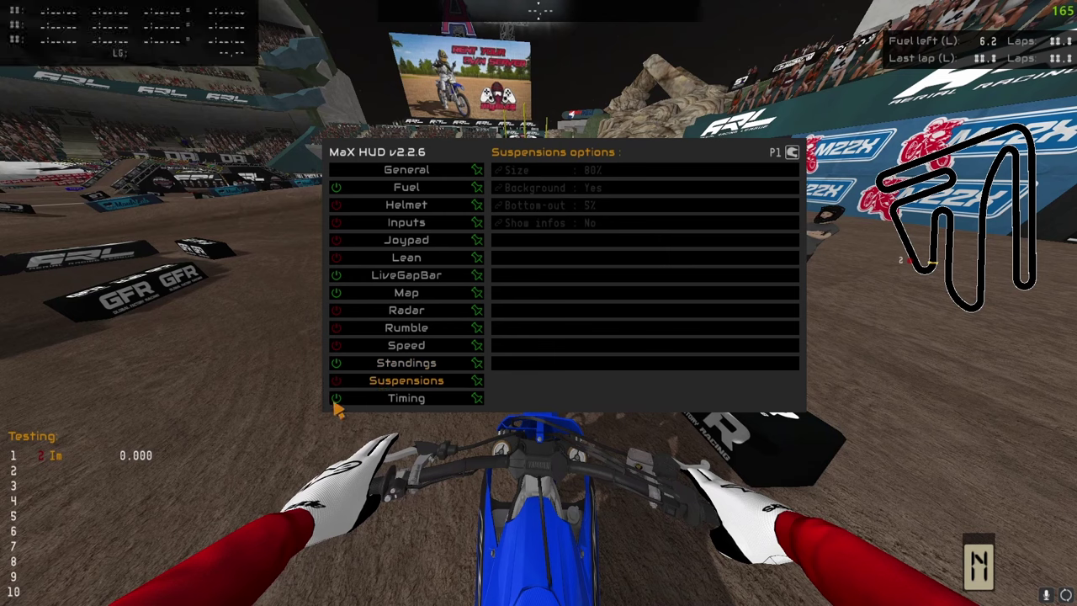